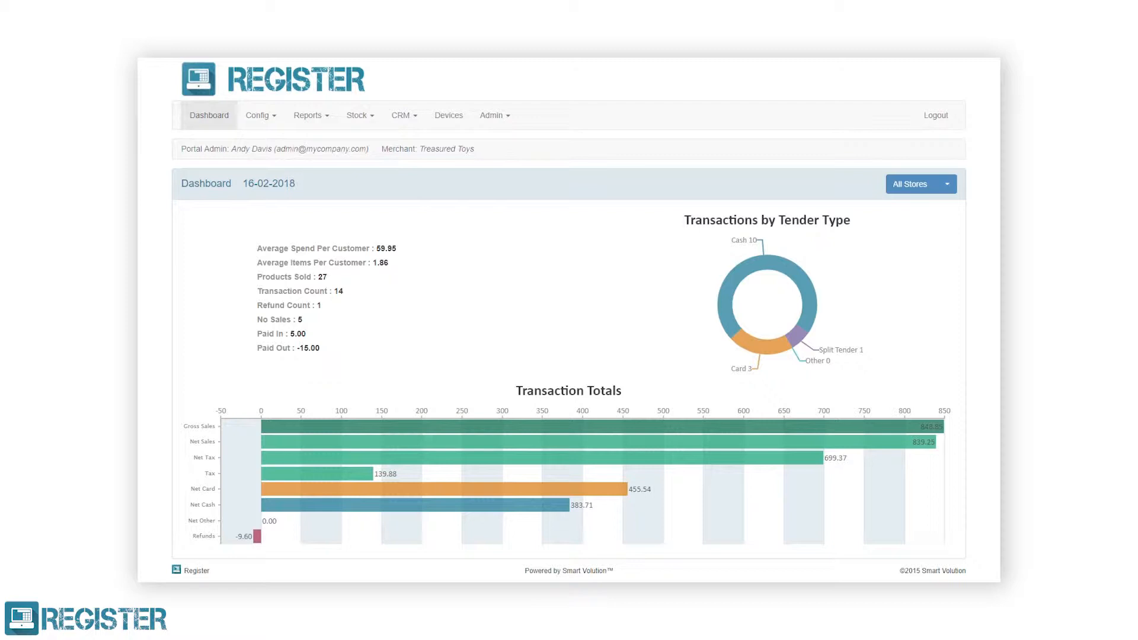
# Step: Enable CRM in the general settings of the Example Profile and save the profile
pyautogui.click(262, 117)
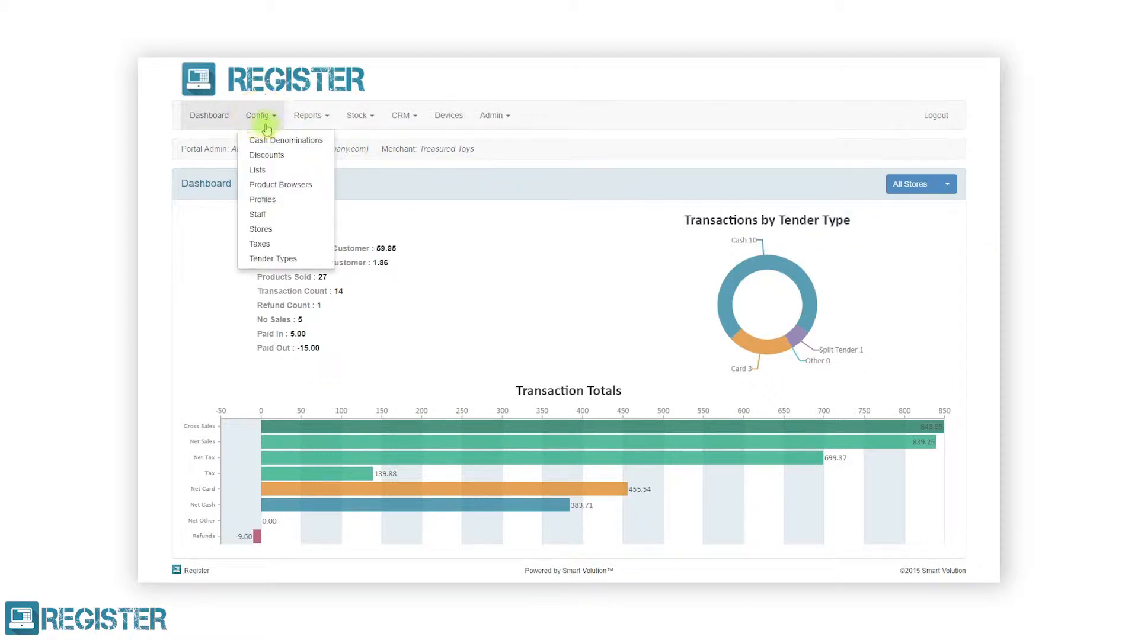
pyautogui.click(277, 200)
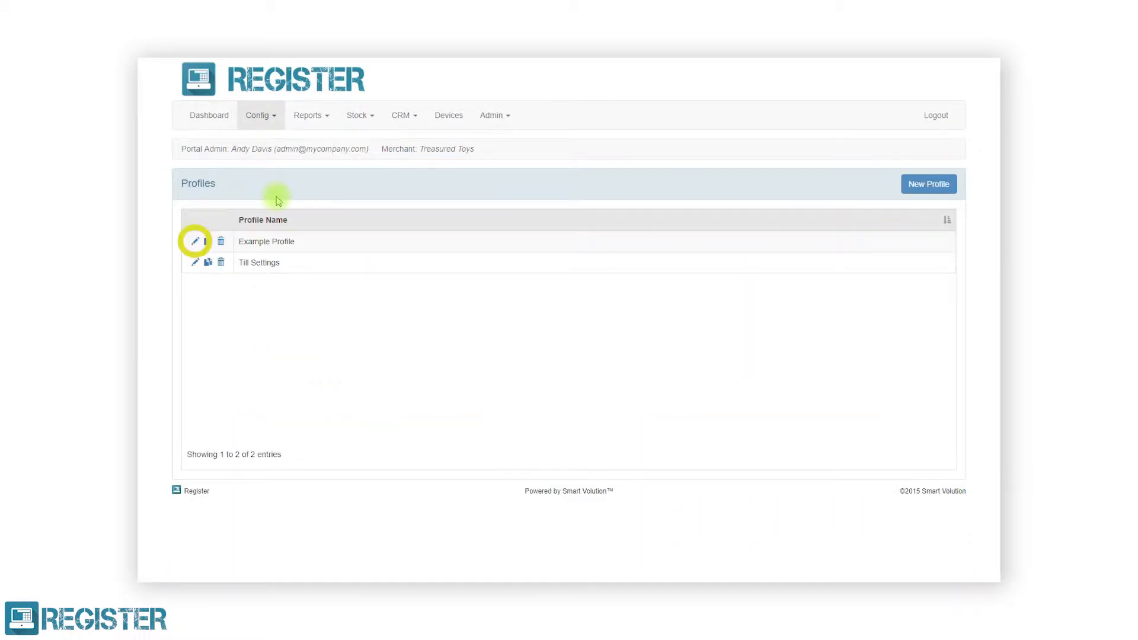
pyautogui.click(196, 242)
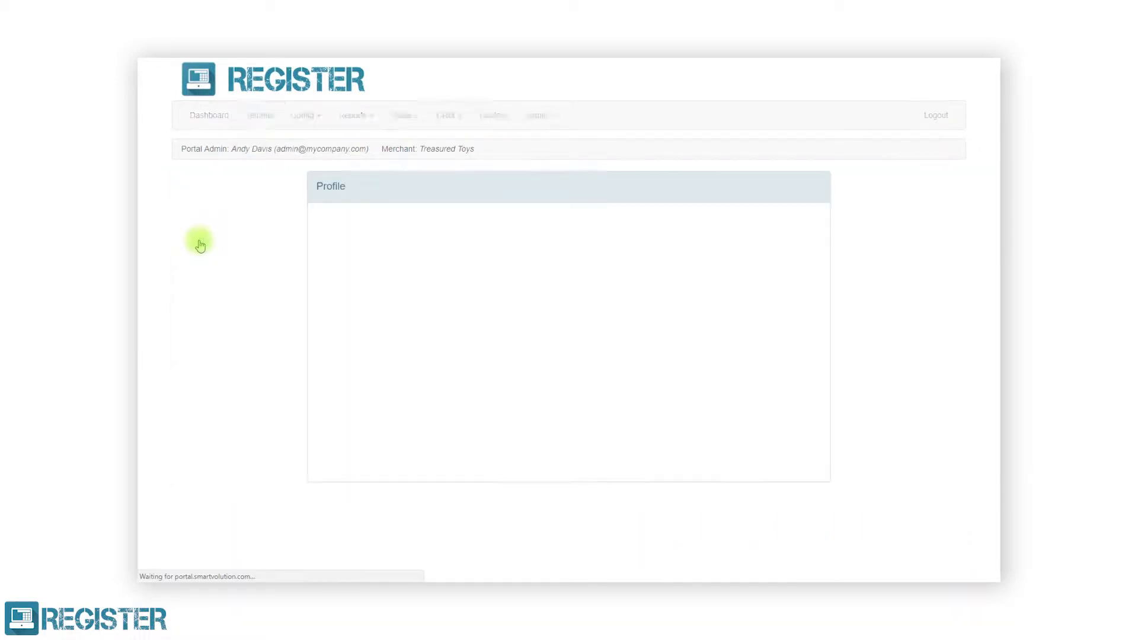
pyautogui.click(336, 263)
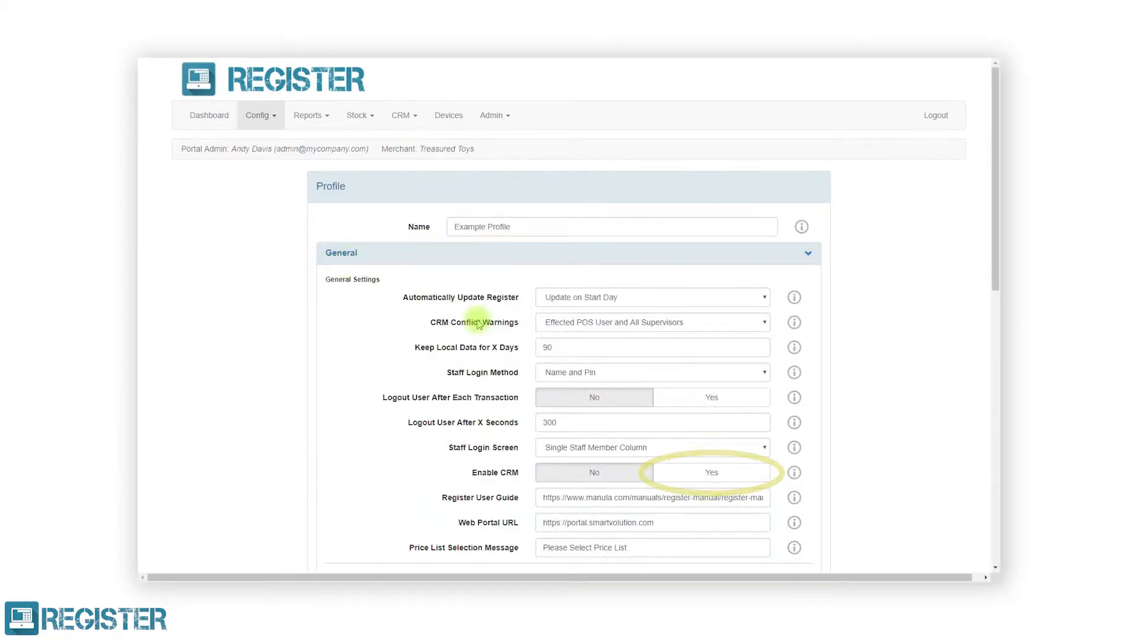
pyautogui.click(689, 480)
pyautogui.scroll(-10, 688, 476)
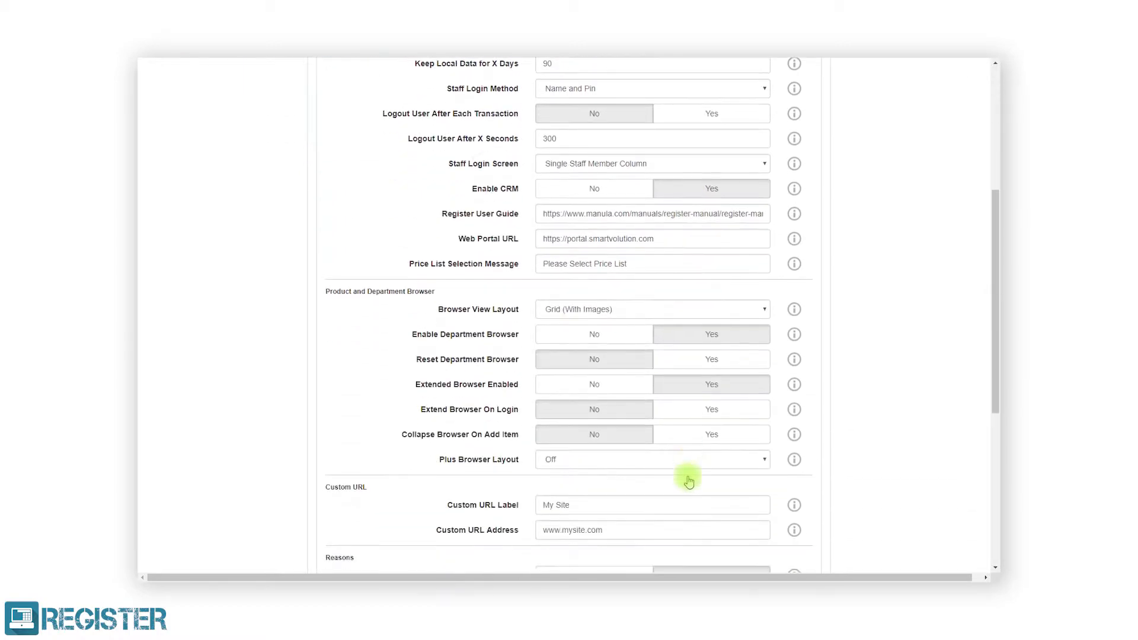
pyautogui.click(804, 535)
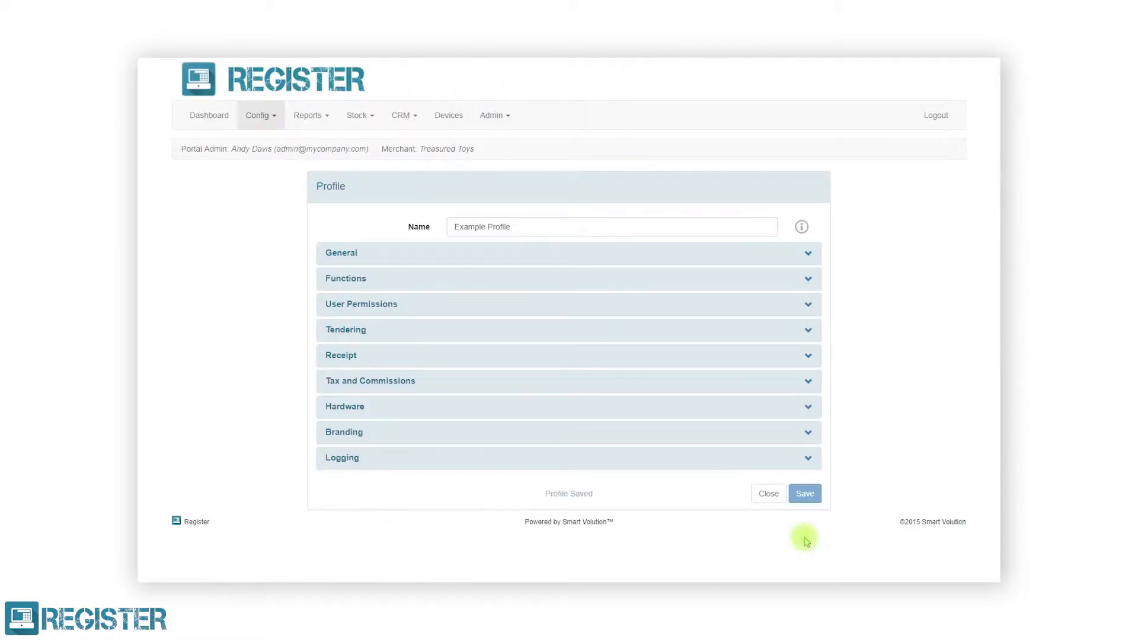
pyautogui.click(770, 497)
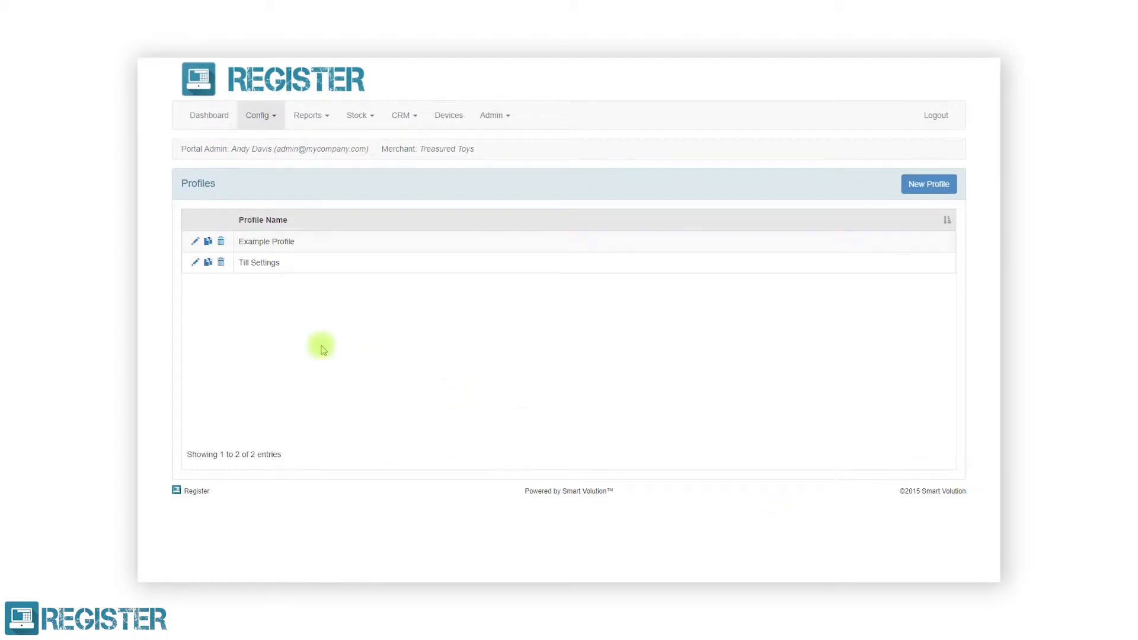
# Step: Enable CRM in the general settings of the Till Settings profile and save the profile
pyautogui.click(195, 264)
pyautogui.click(335, 254)
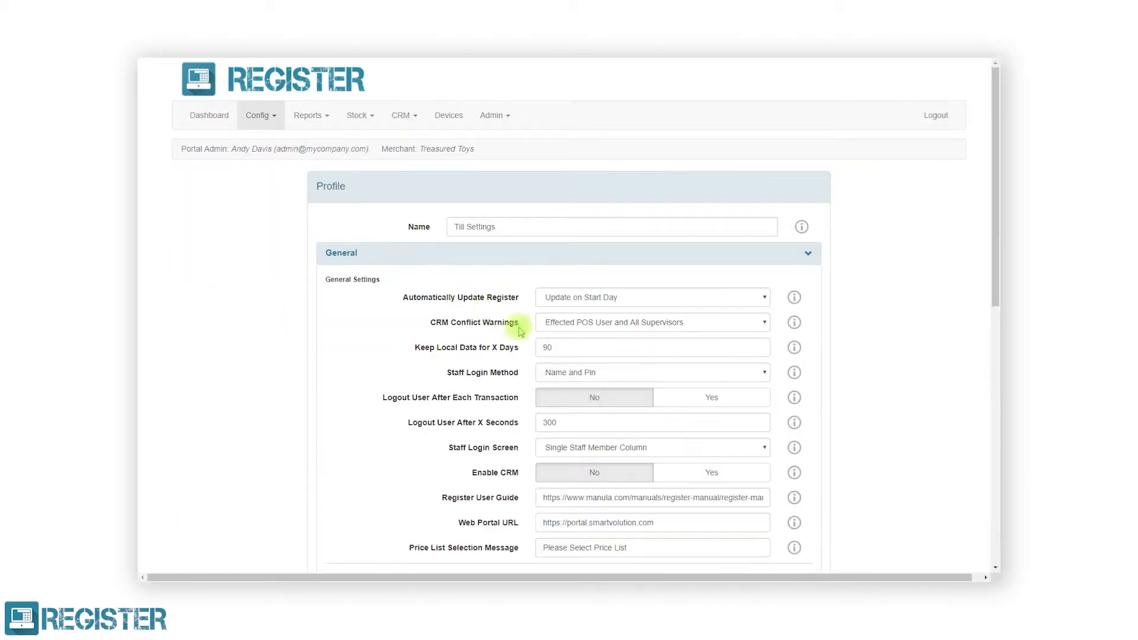
pyautogui.scroll(-5, 741, 469)
pyautogui.scroll(-5, 776, 483)
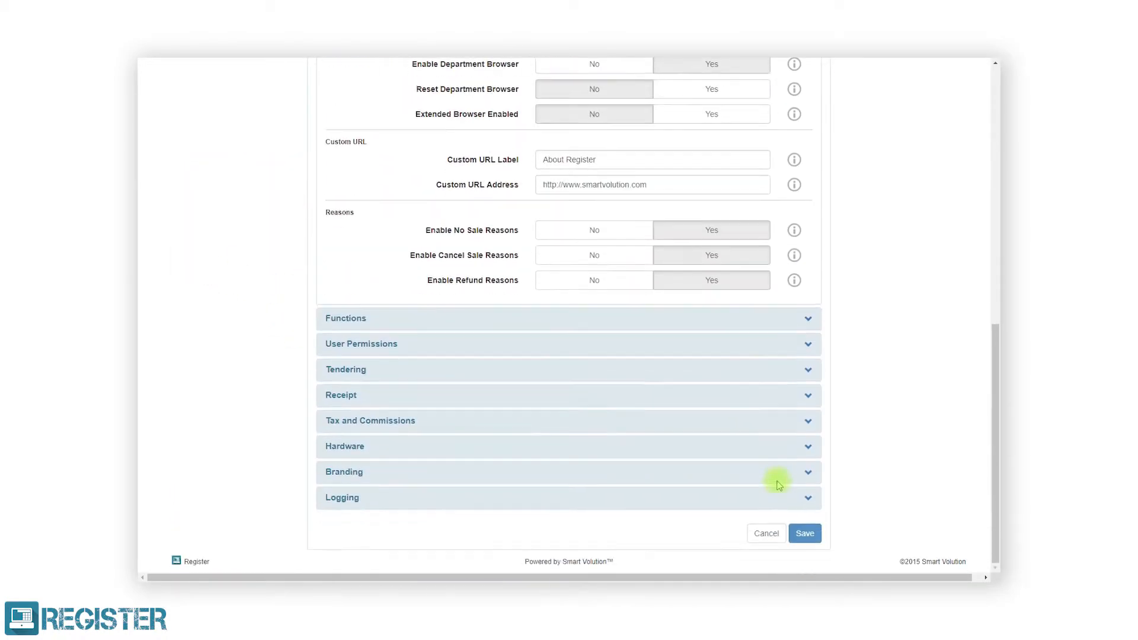
pyautogui.click(808, 531)
pyautogui.click(772, 495)
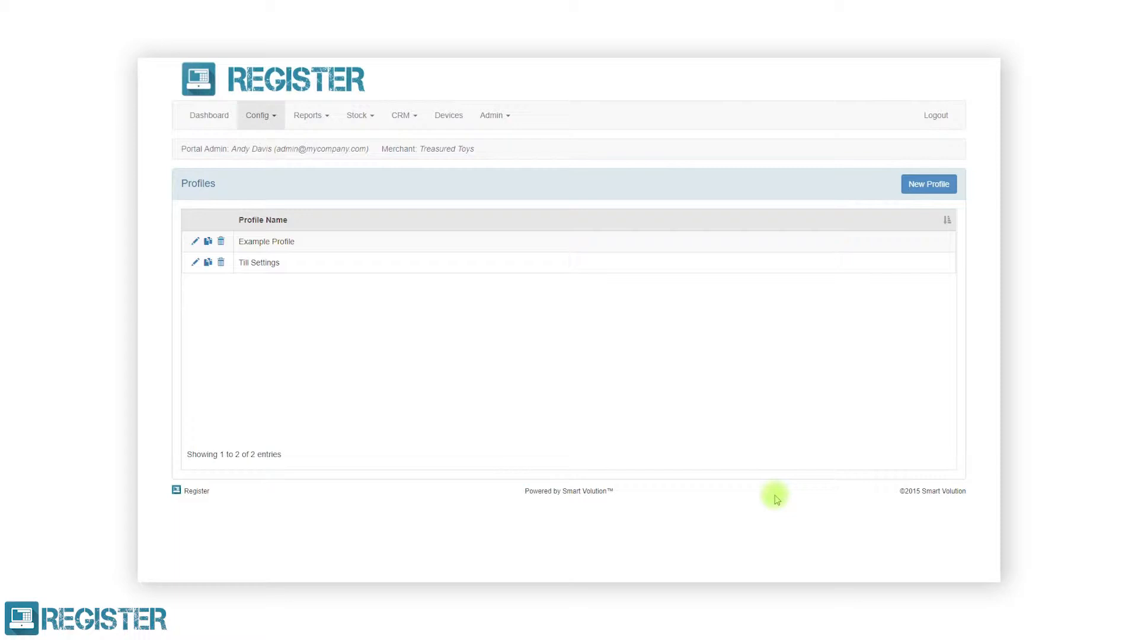
# Step: Create a new configuration list named "Child's Interests" with the list code "childsinterests"
pyautogui.click(262, 117)
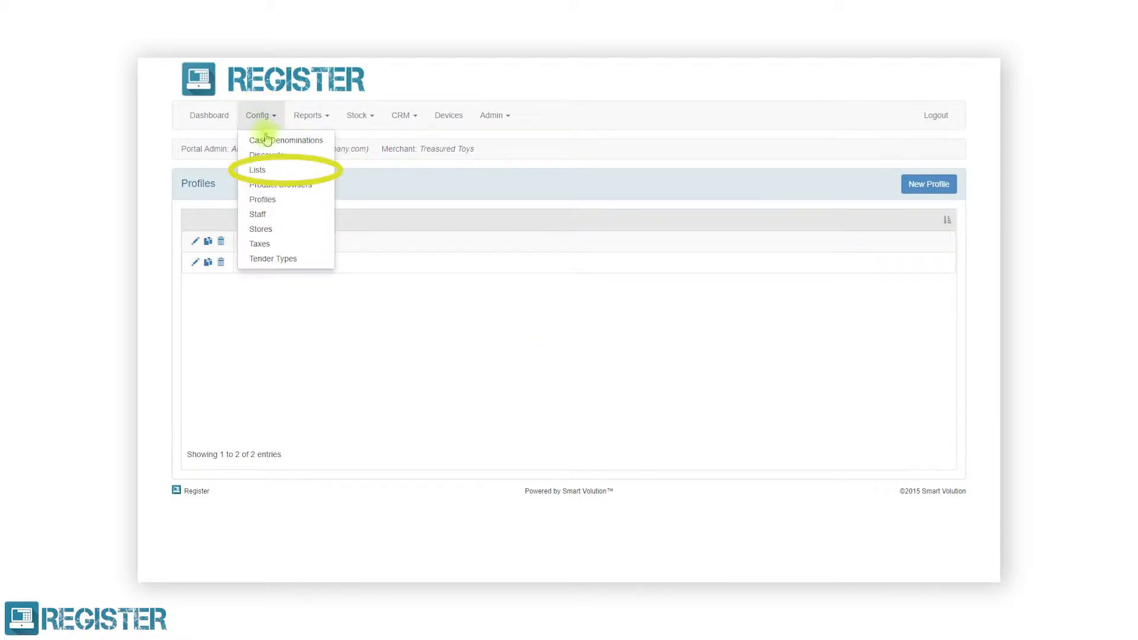
pyautogui.click(278, 170)
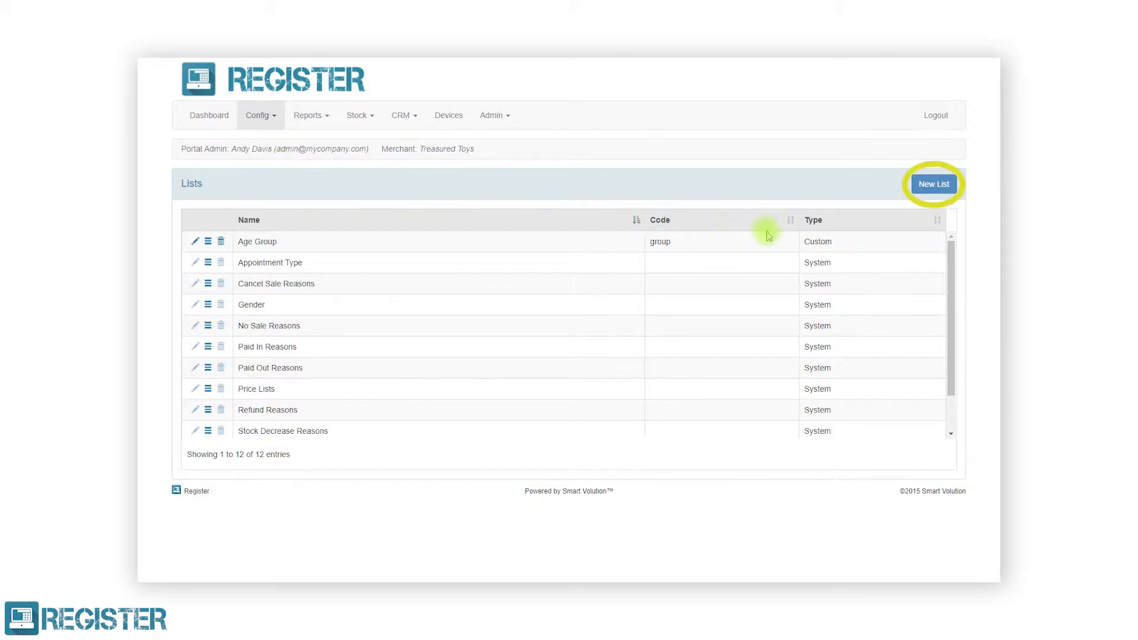
pyautogui.click(933, 183)
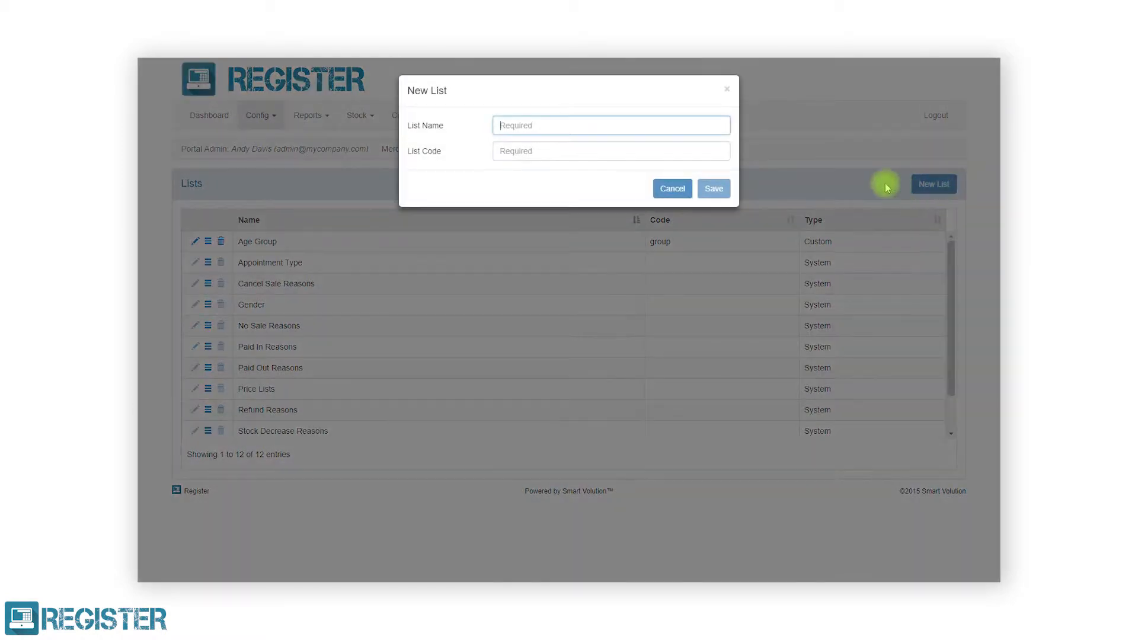
pyautogui.write("Child's Interests")
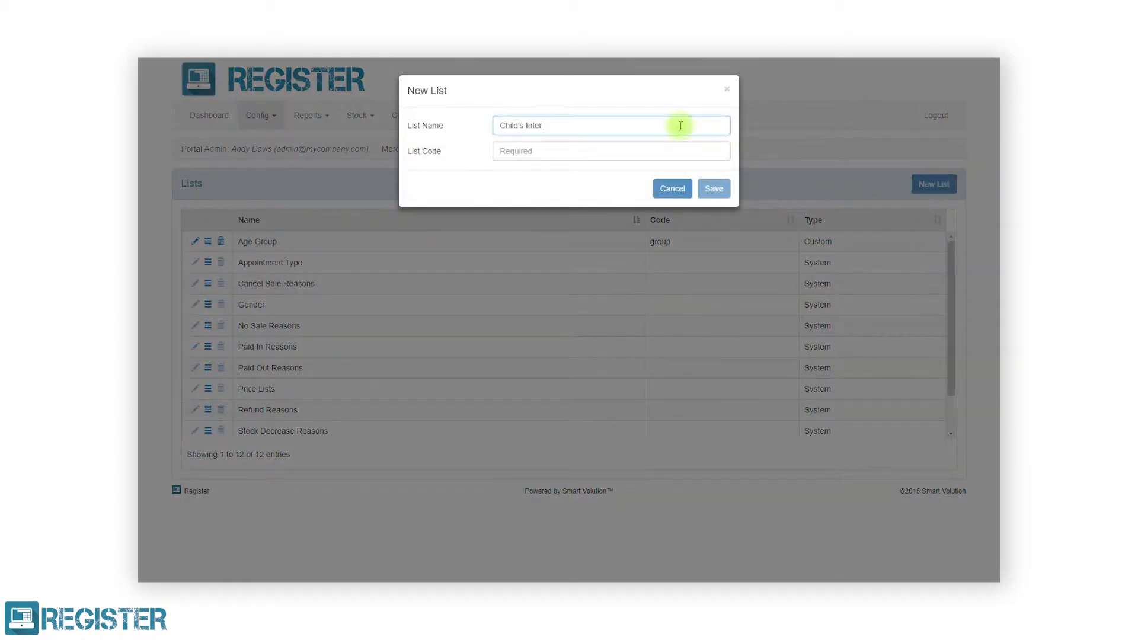
pyautogui.click(681, 148)
pyautogui.write('childsinterests')
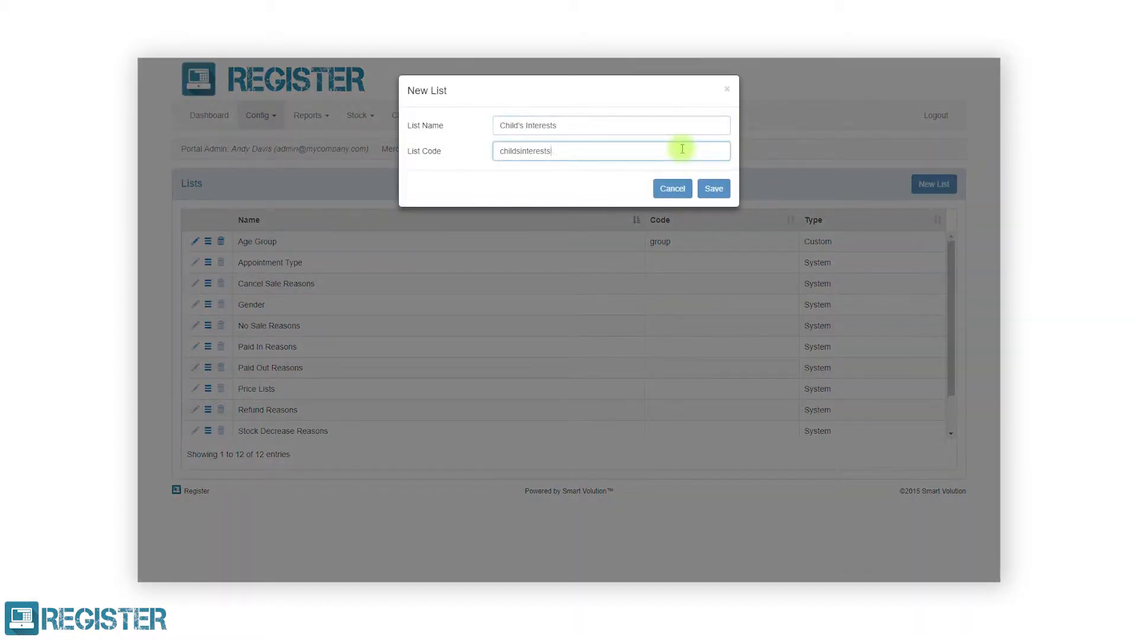
pyautogui.click(704, 187)
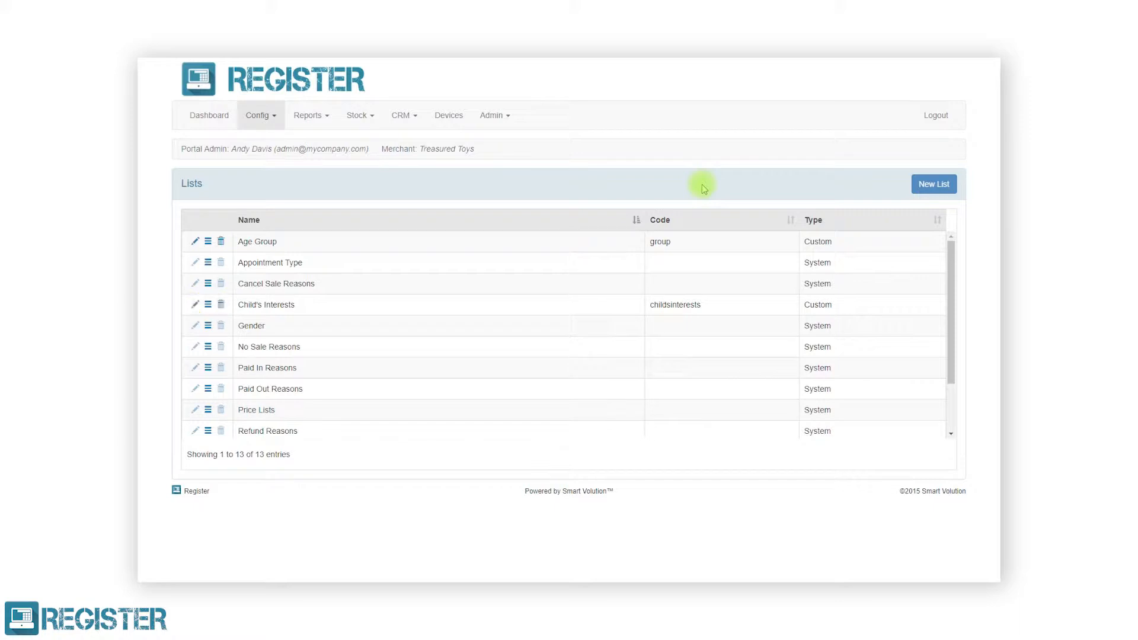
# Step: Add the items "Arts & Crafts", "Construction" and "Games & Jigsaws" to the Child's Interests list
pyautogui.click(208, 304)
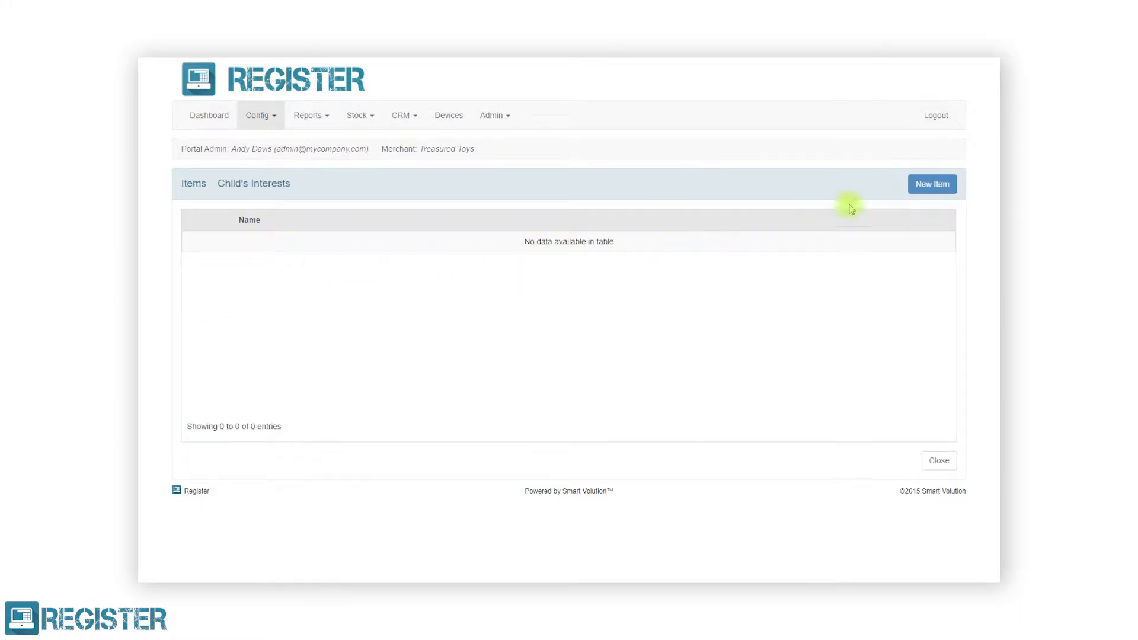
pyautogui.click(916, 187)
pyautogui.write('Ar')
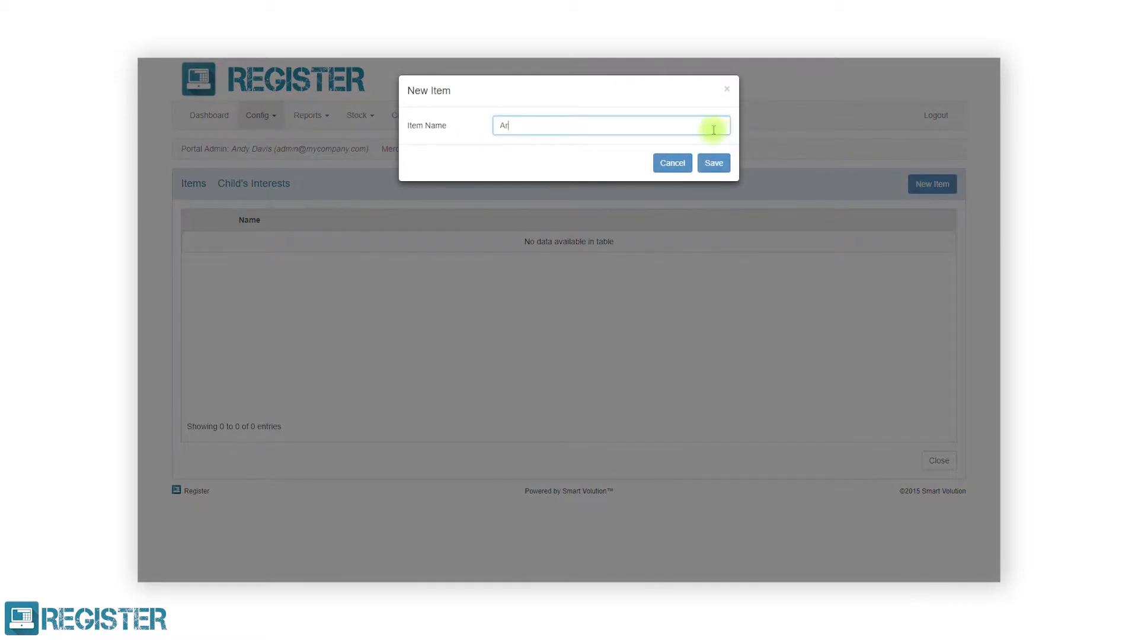
pyautogui.write('ts & Crafts')
pyautogui.click(717, 163)
pyautogui.click(932, 183)
pyautogui.write('Construction')
pyautogui.click(714, 163)
pyautogui.click(932, 183)
pyautogui.write('Games & Jigsaws')
pyautogui.click(714, 163)
# Step: Add the items "Outdoor" and "Roleplay" to the Child's Interests list and return to the lists overview
pyautogui.click(932, 184)
pyautogui.write('Outdoor')
pyautogui.click(714, 163)
pyautogui.click(932, 184)
pyautogui.write('Roleplay')
pyautogui.click(714, 164)
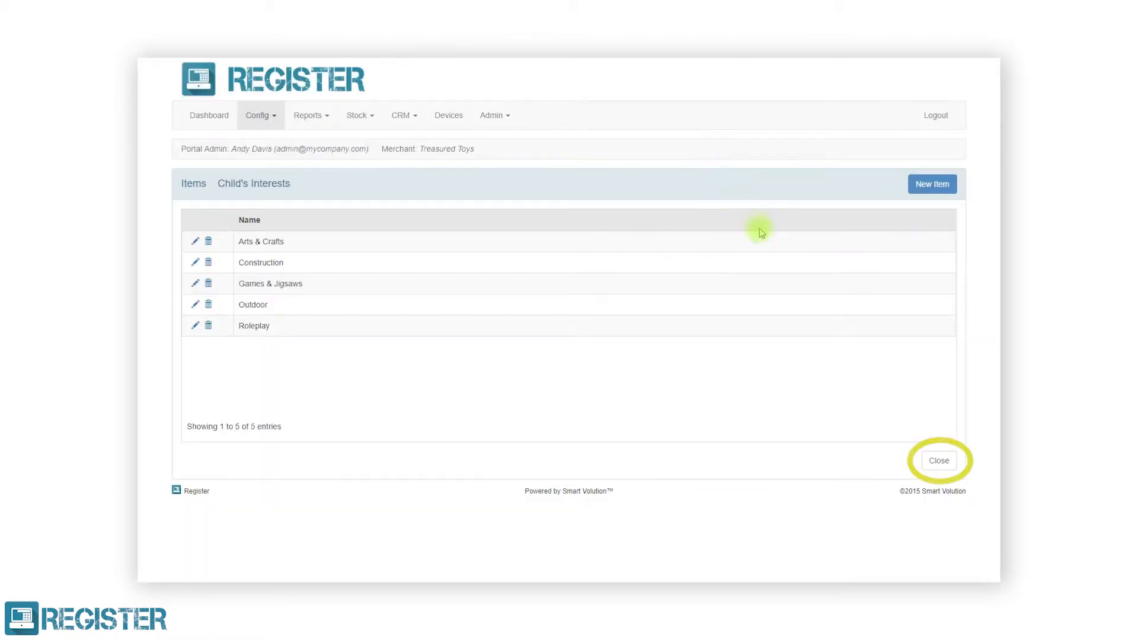
pyautogui.click(938, 461)
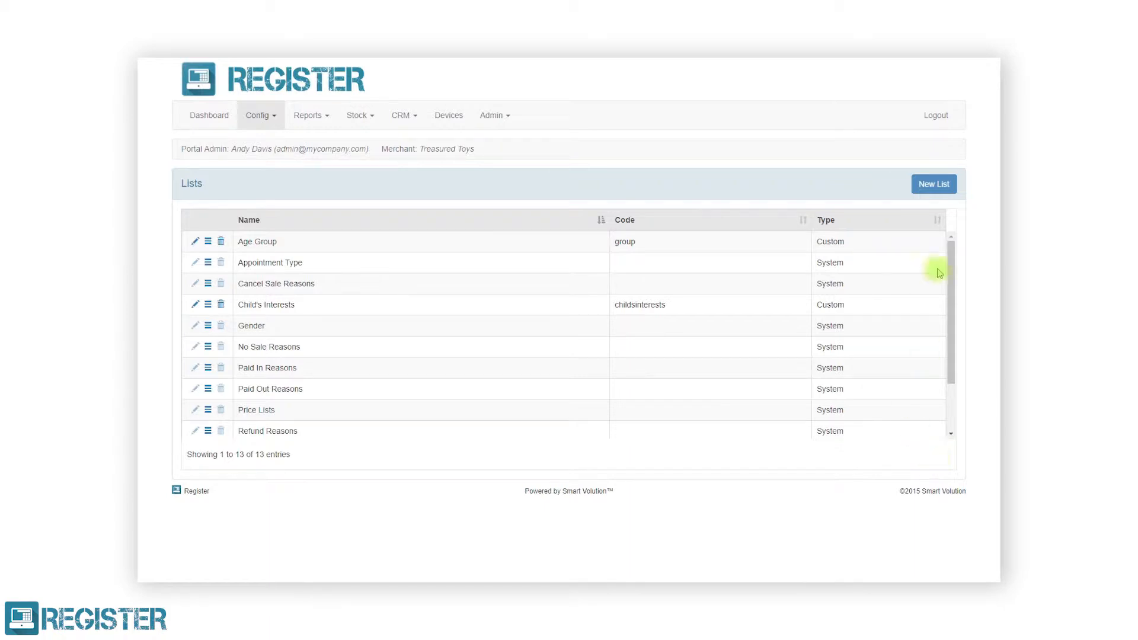
# Step: Create a new list named "Party Rooms" with the list code "partyroom"
pyautogui.click(933, 184)
pyautogui.click(725, 121)
pyautogui.write('Party Rooms')
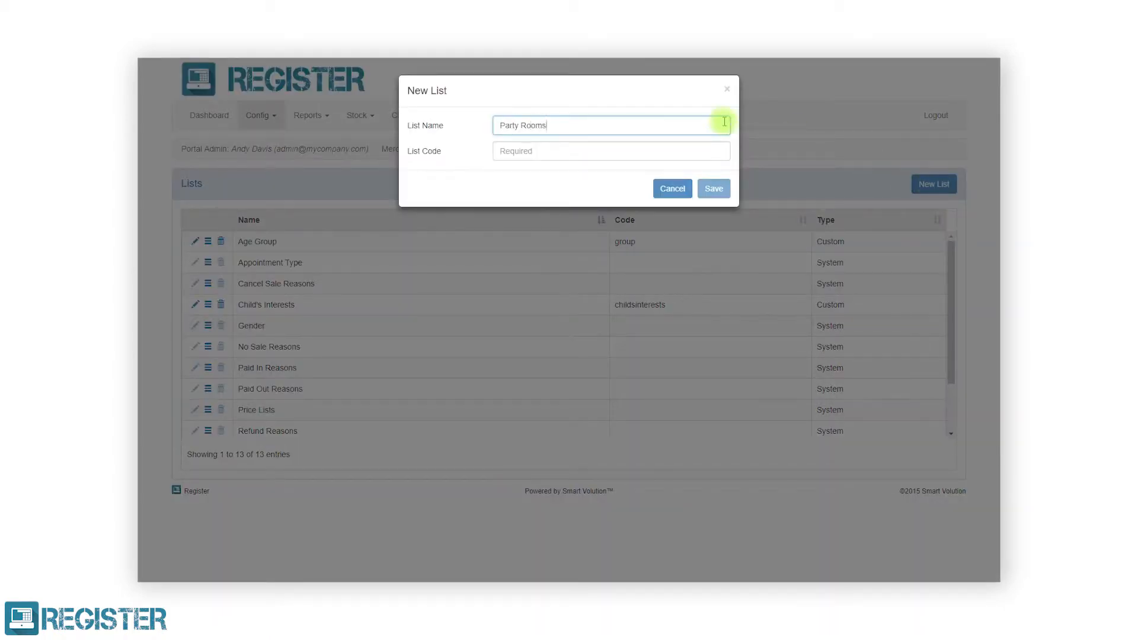
pyautogui.click(724, 151)
pyautogui.write('partyroom')
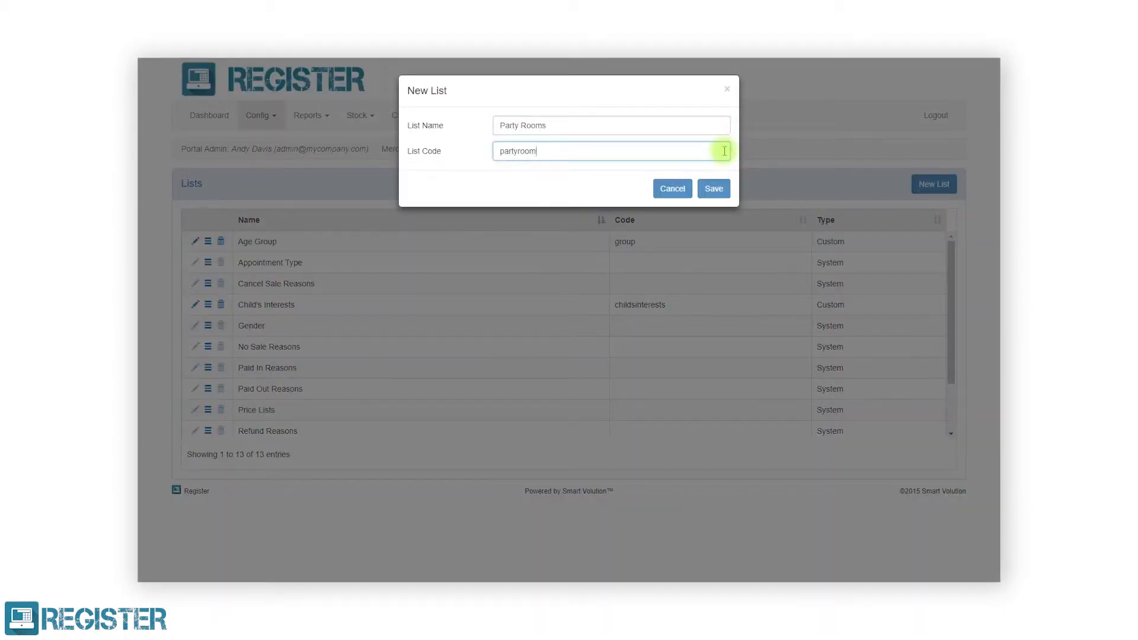
pyautogui.click(713, 188)
# Step: Add the items "Party Room 1", "Party Room 2" and "Party Room 3" to the Party Rooms list and close it
pyautogui.click(208, 410)
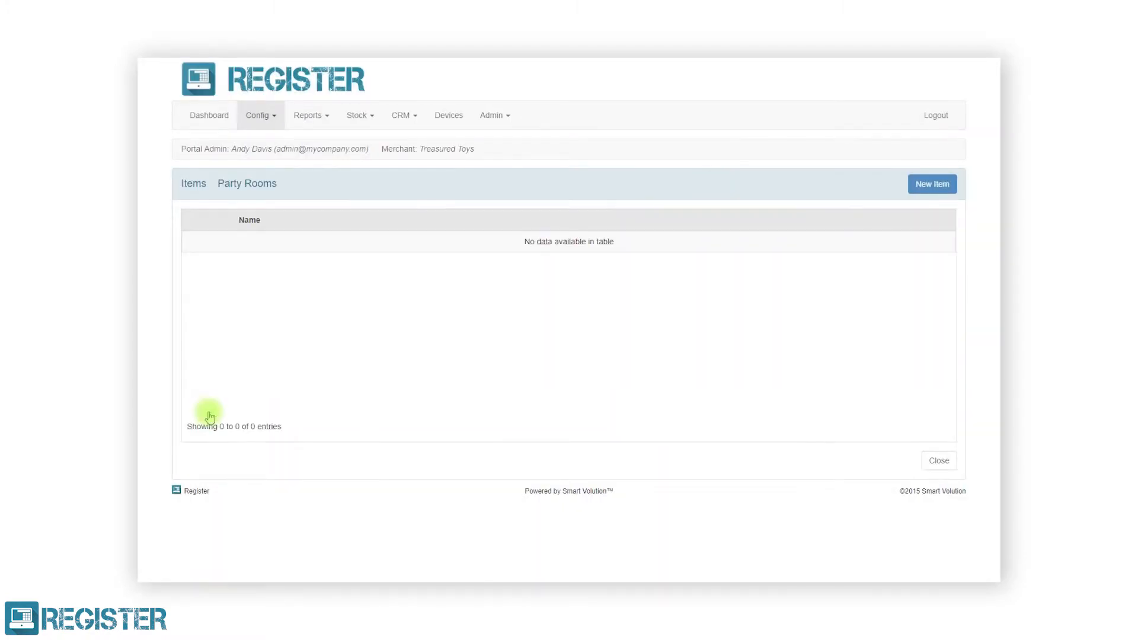
pyautogui.click(919, 184)
pyautogui.write('Party Room 1')
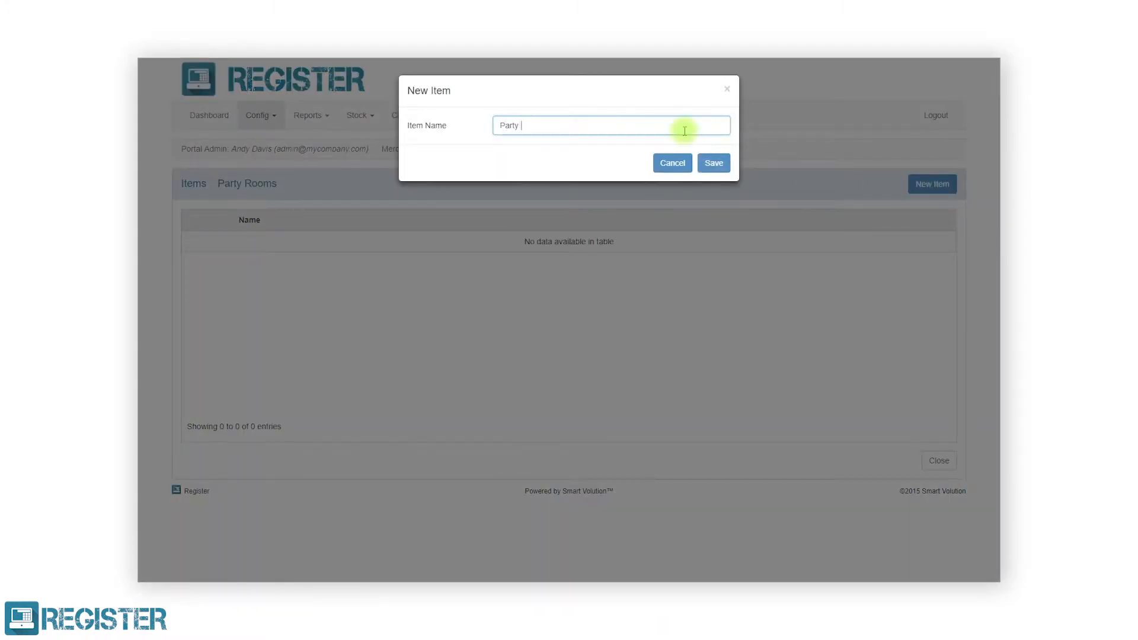
pyautogui.click(708, 163)
pyautogui.click(919, 185)
pyautogui.write('Party Room 2')
pyautogui.click(713, 164)
pyautogui.click(919, 184)
pyautogui.write('Party Room 3')
pyautogui.click(713, 163)
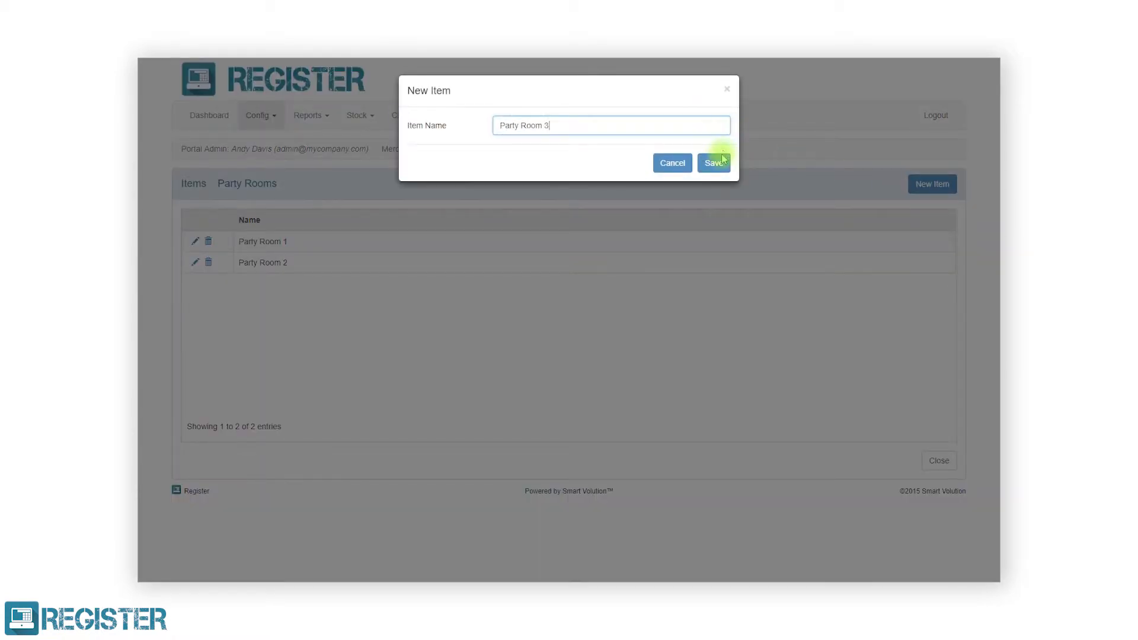
pyautogui.click(939, 460)
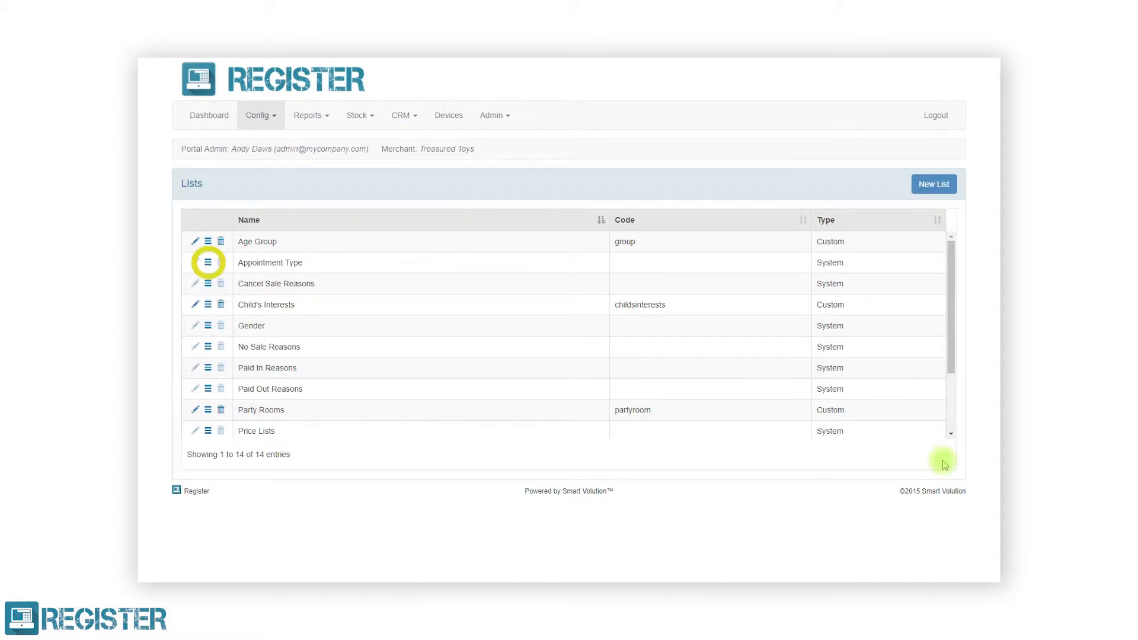
# Step: Delete the "Example Appointment Type" item from the Appointment Type list
pyautogui.click(208, 263)
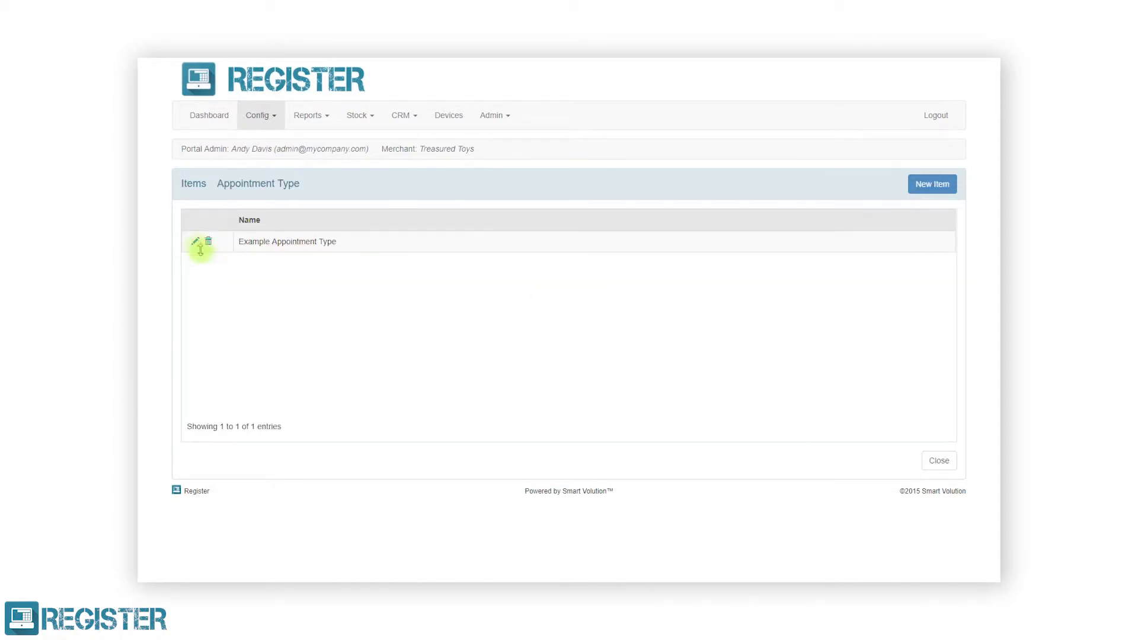
pyautogui.click(209, 241)
pyautogui.click(684, 160)
# Step: Add the items "Consultation", "Birthday Party" and "Education Visit" to the Appointment Type list and close it
pyautogui.click(917, 184)
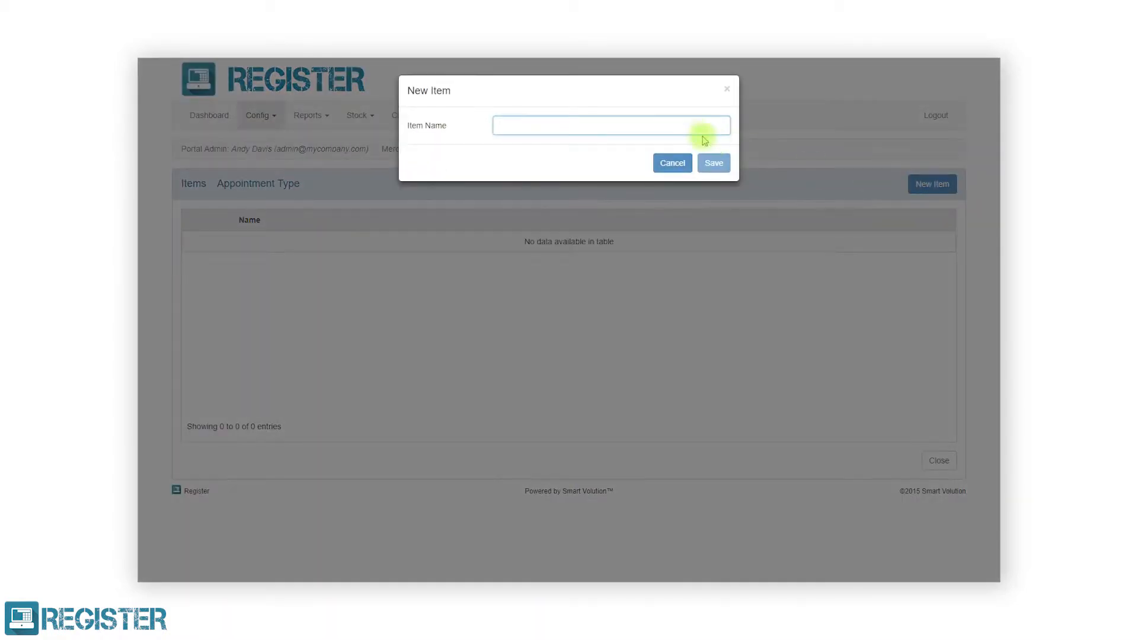
pyautogui.write('Consultation')
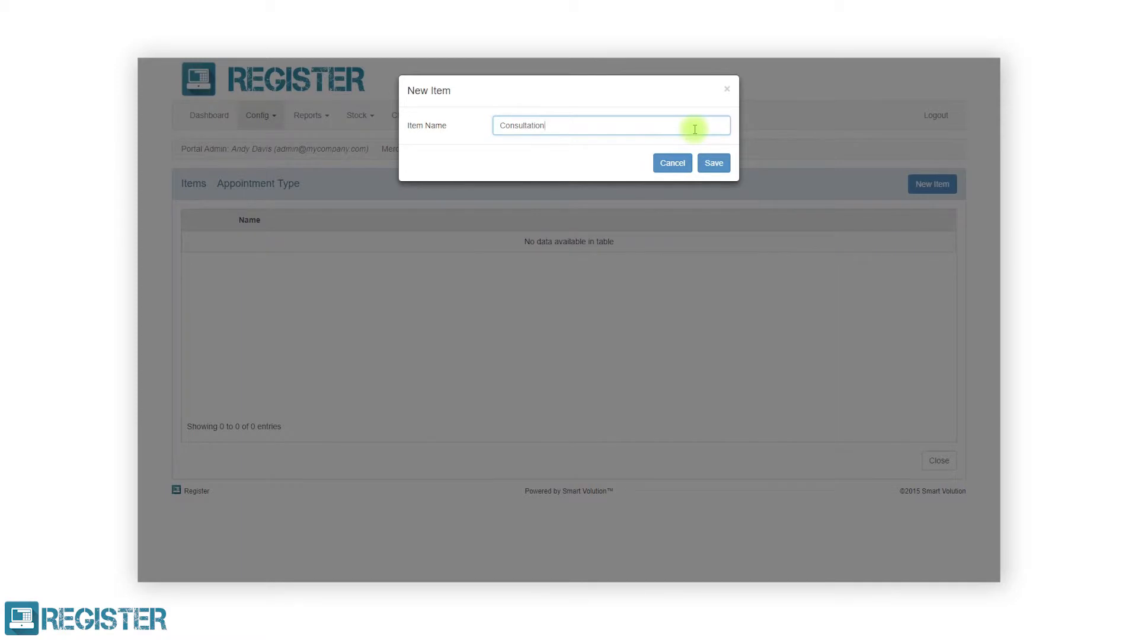
pyautogui.click(714, 163)
pyautogui.click(925, 185)
pyautogui.write('Birthday Party')
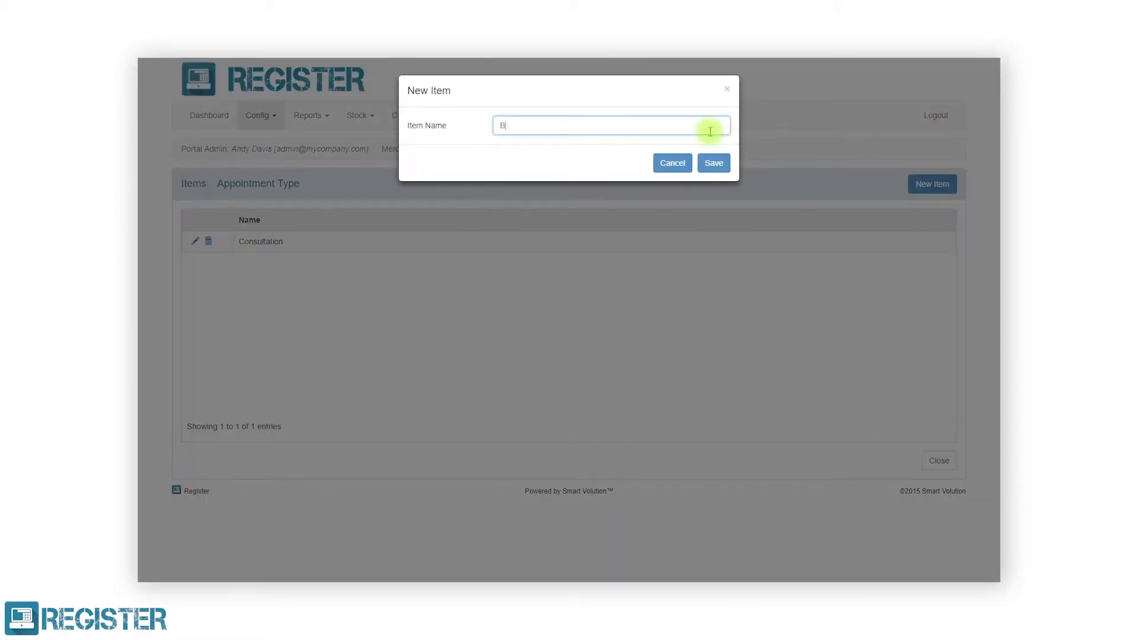
pyautogui.click(707, 156)
pyautogui.click(918, 184)
pyautogui.write('Education Visit')
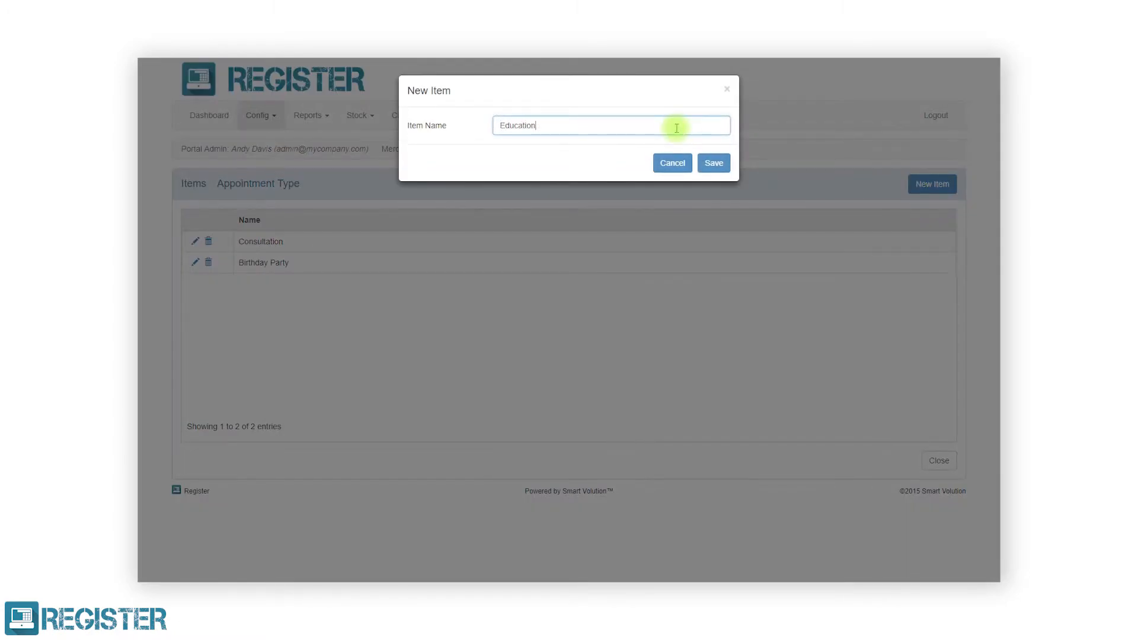
pyautogui.click(713, 164)
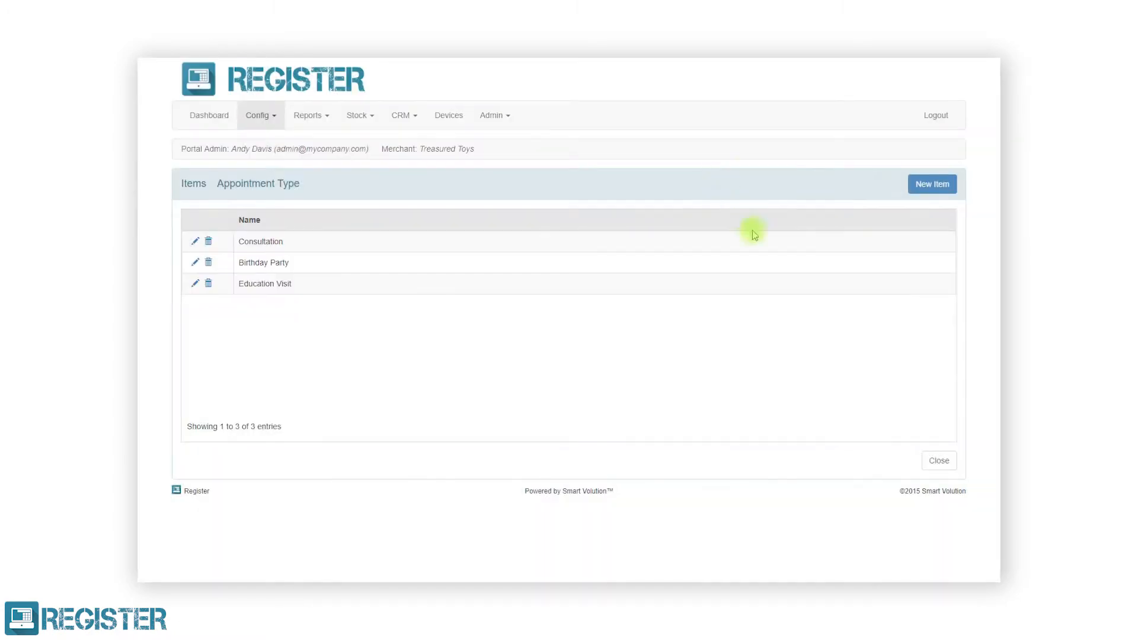
pyautogui.click(936, 461)
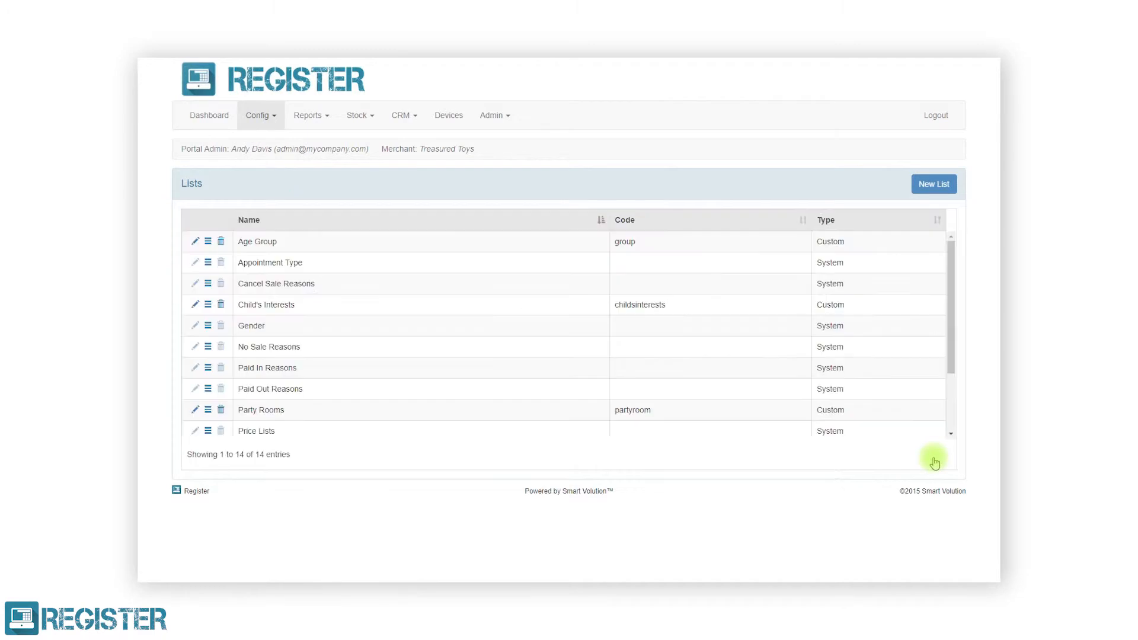
# Step: Open the customer fields configuration in the CRM area
pyautogui.click(415, 115)
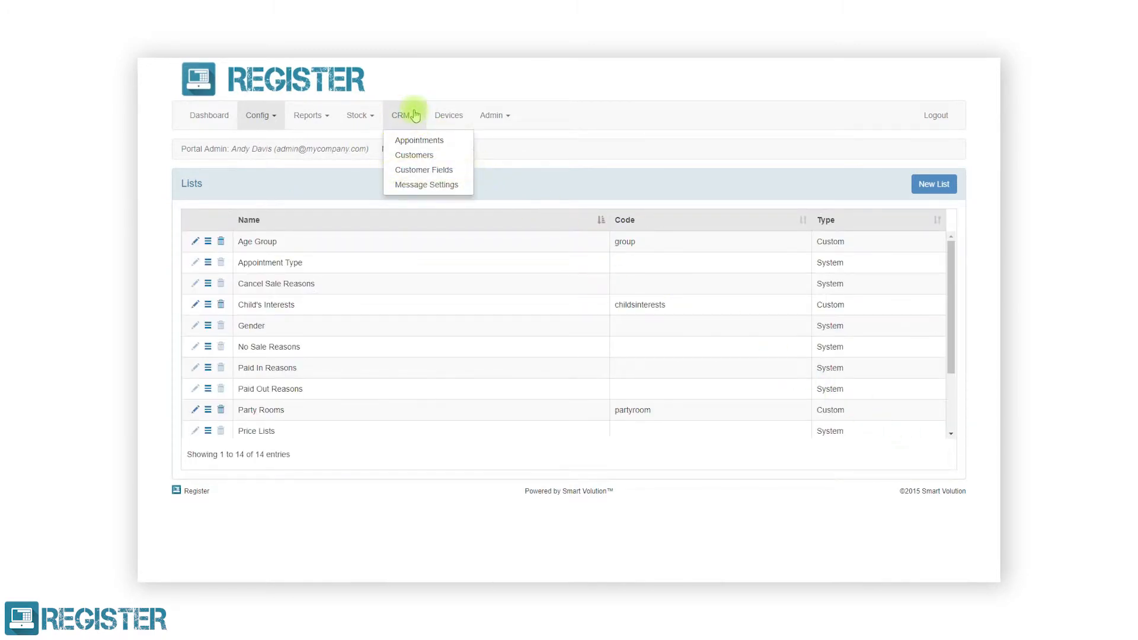
pyautogui.click(423, 170)
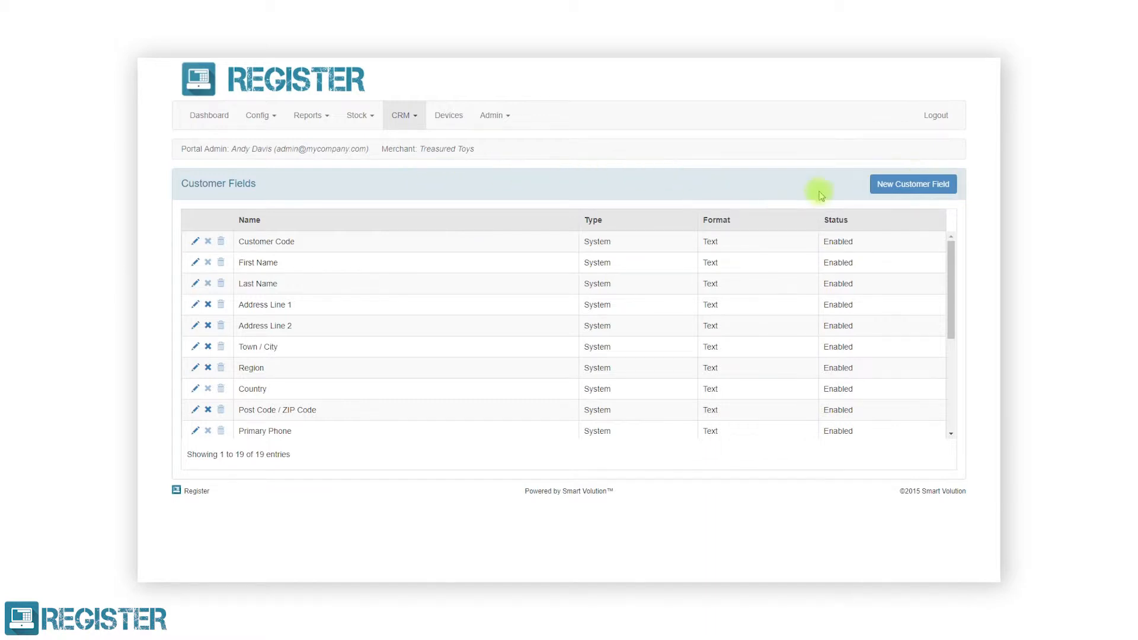
# Step: Create a customer field named "Child's Name" with the Text format and save it
pyautogui.click(888, 189)
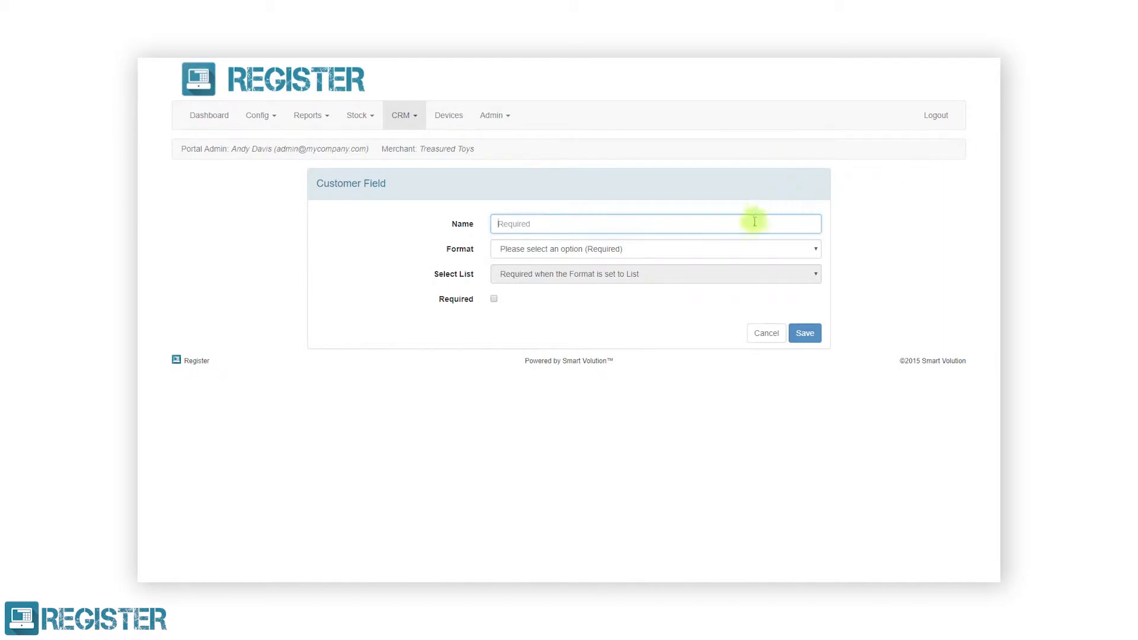
pyautogui.write("Child's Name")
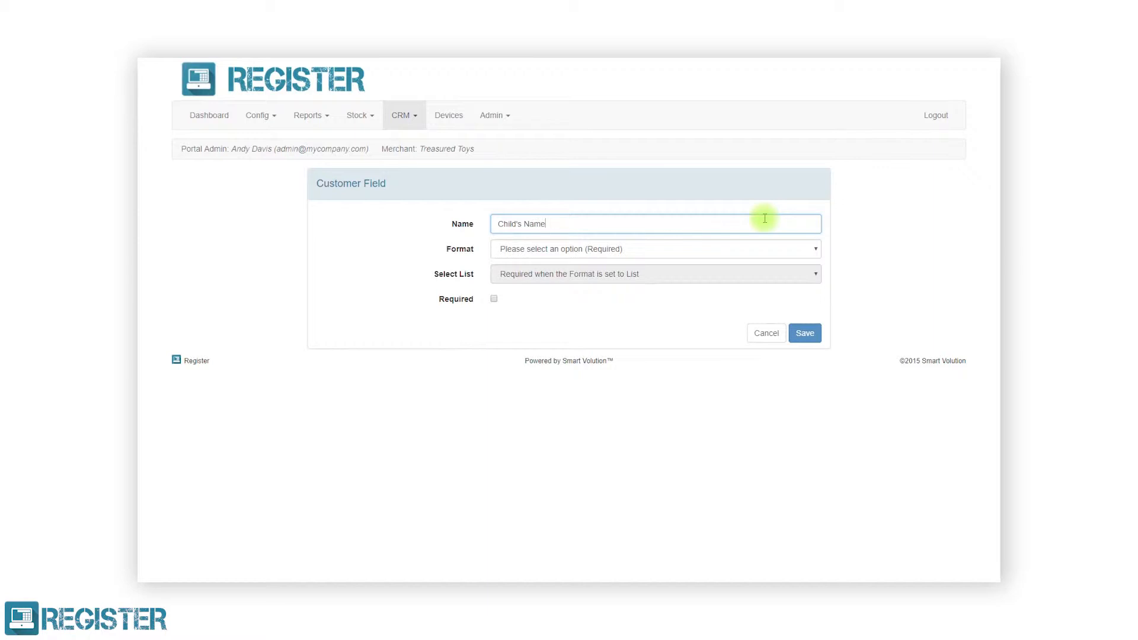
pyautogui.click(752, 249)
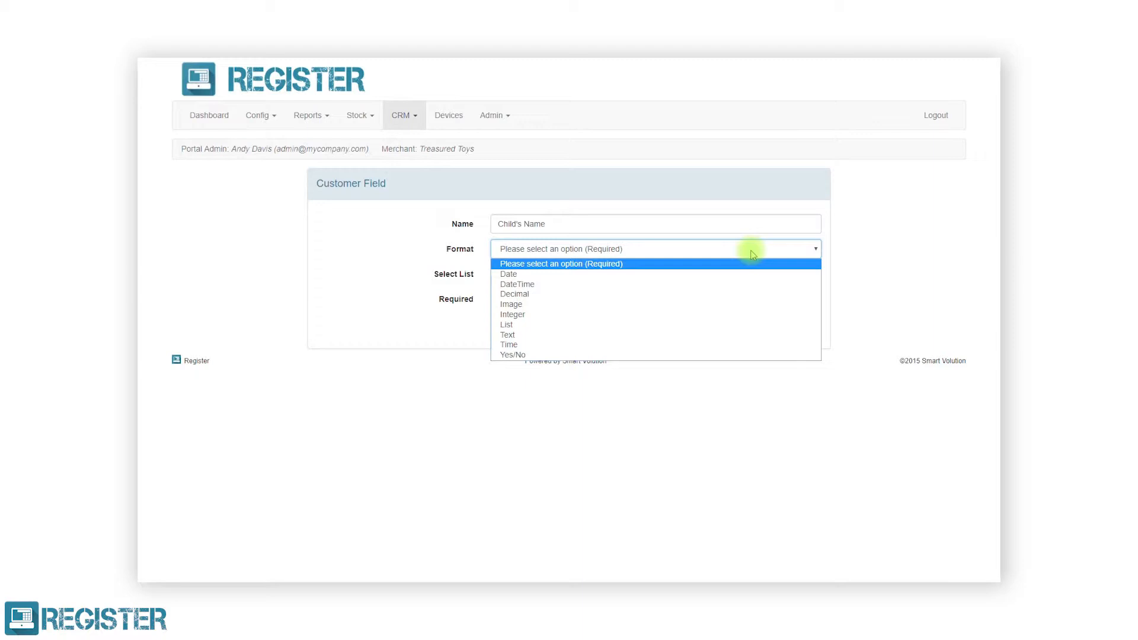
pyautogui.click(730, 335)
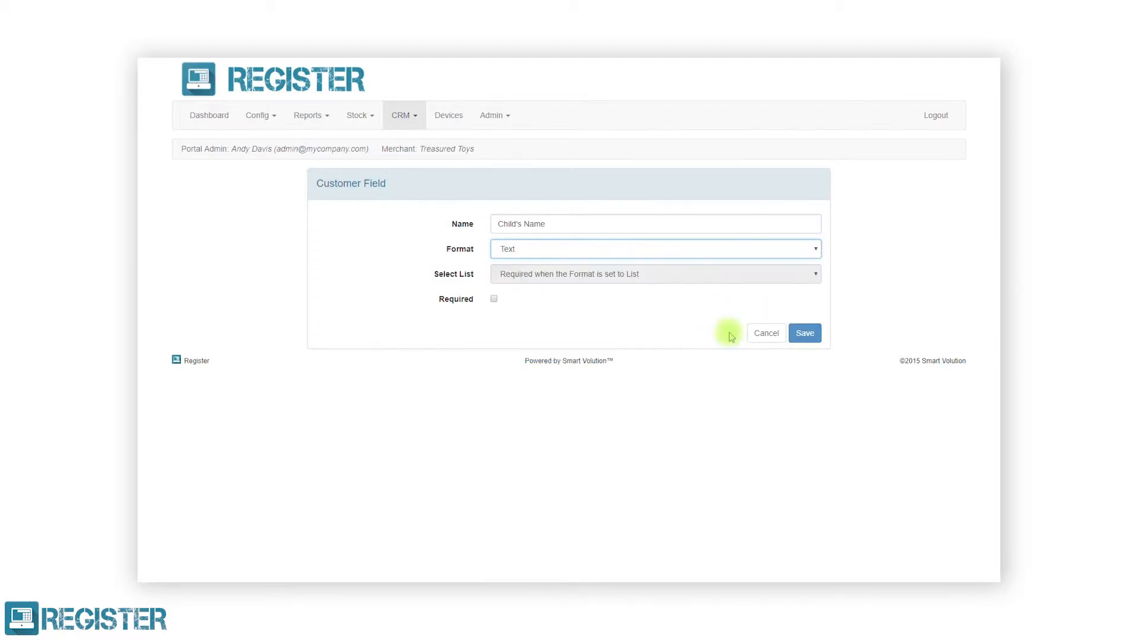
pyautogui.click(800, 333)
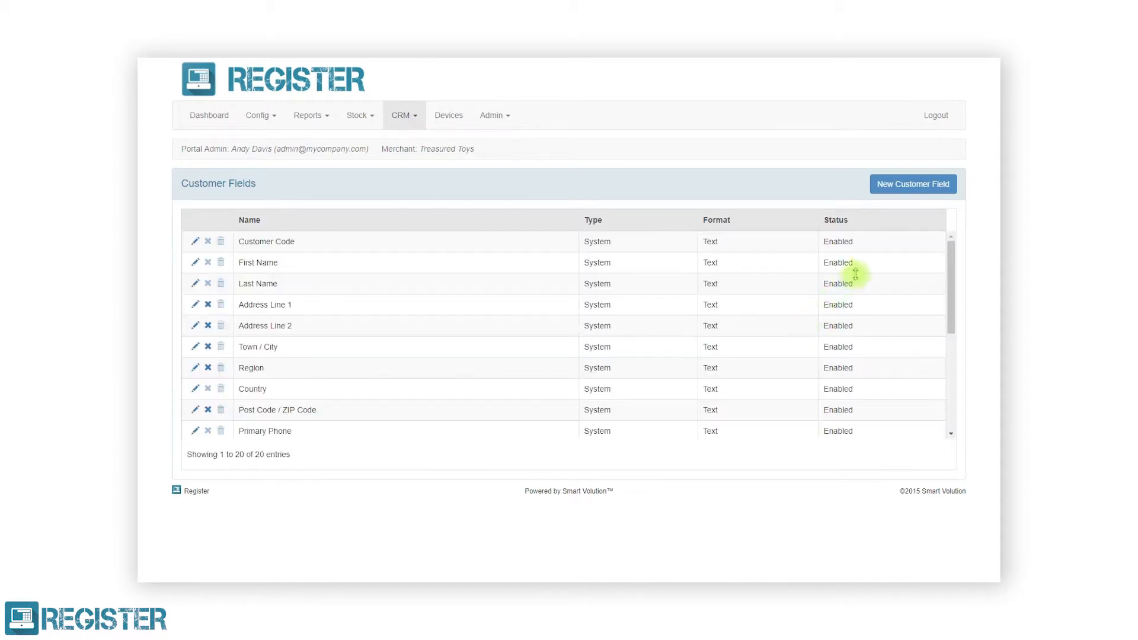
# Step: Create a customer field named "Child's Interests" with the List format, assign its list and save it
pyautogui.click(910, 184)
pyautogui.write("Child's Inte")
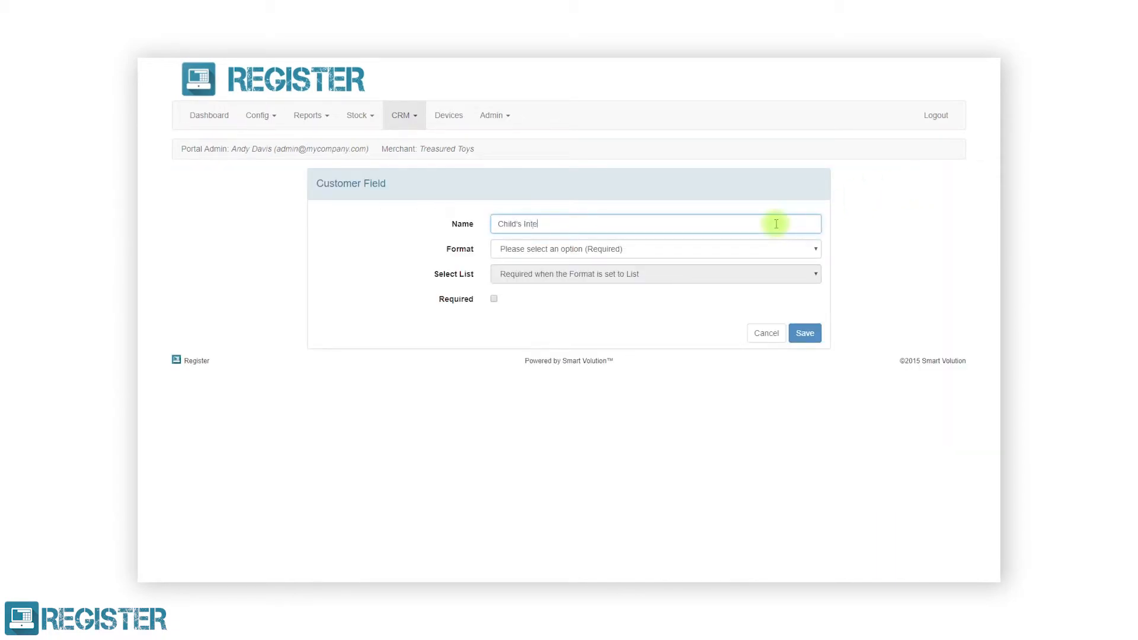
pyautogui.write('rests')
pyautogui.click(781, 249)
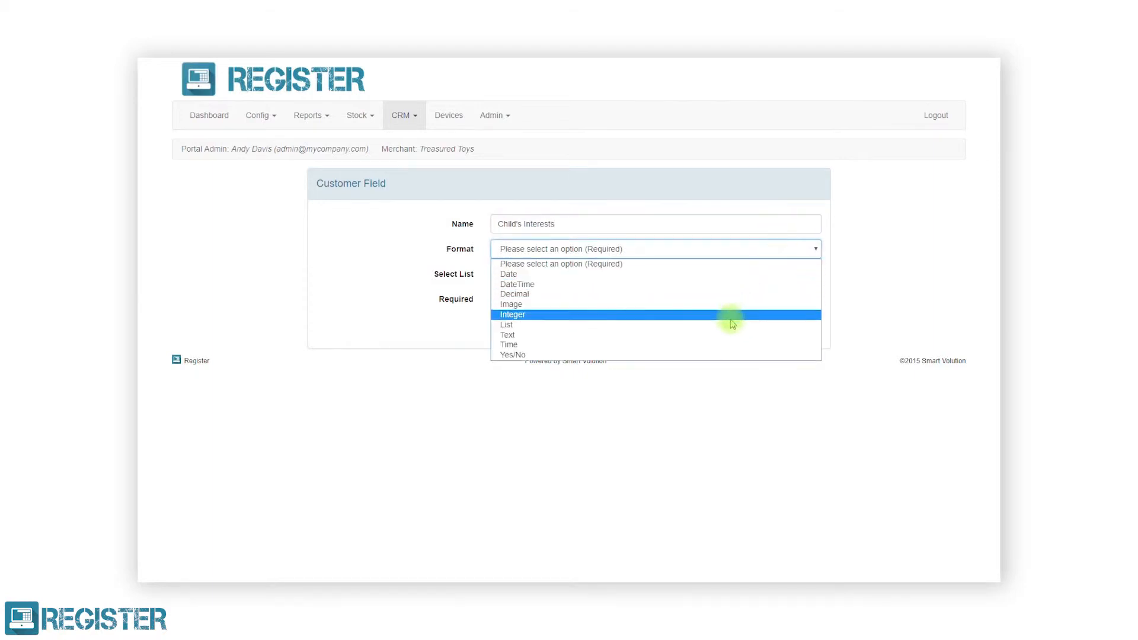
pyautogui.click(726, 318)
pyautogui.click(723, 277)
pyautogui.click(712, 310)
pyautogui.click(805, 333)
# Step: Create a customer field named "Toy Club Member" with the Yes/No format and save it
pyautogui.click(913, 183)
pyautogui.write('Toy Club Member')
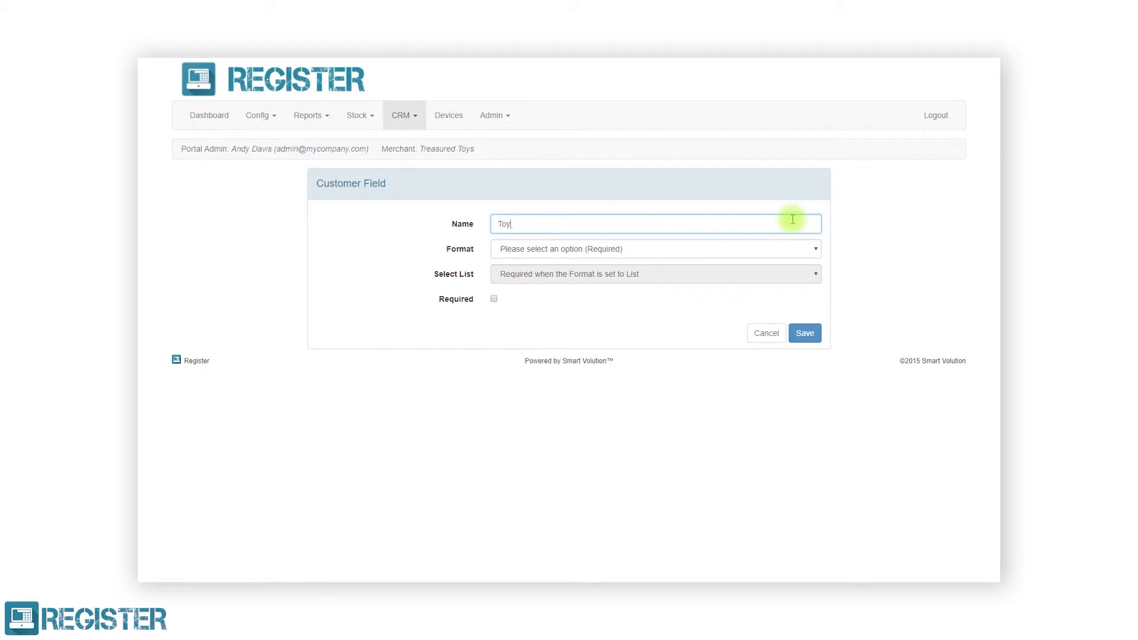
pyautogui.click(763, 249)
pyautogui.click(730, 355)
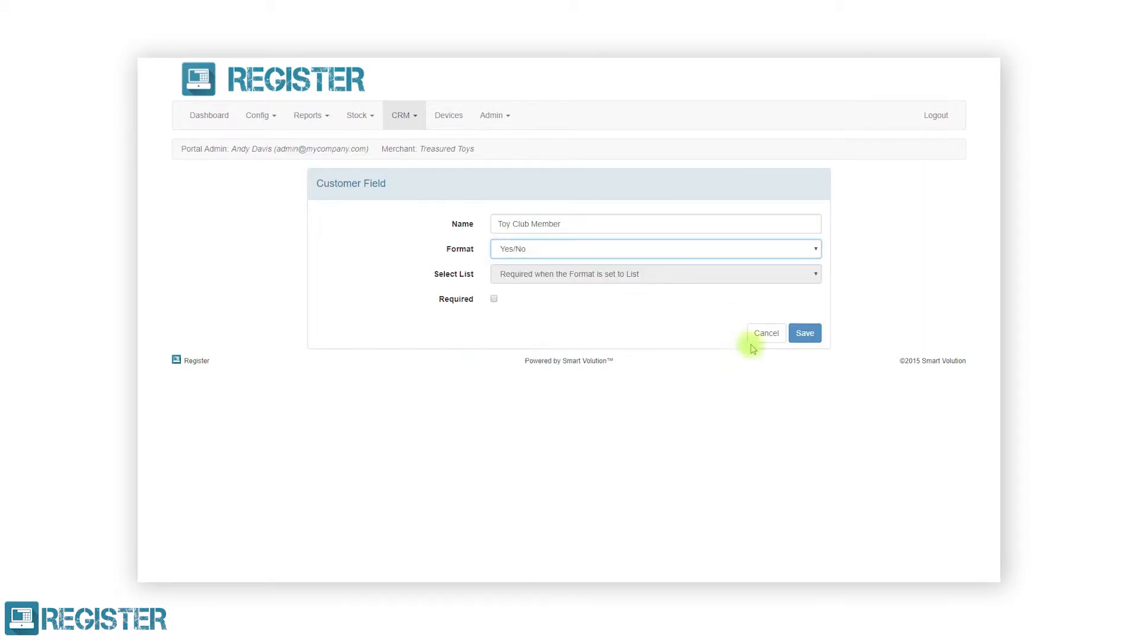
pyautogui.click(805, 333)
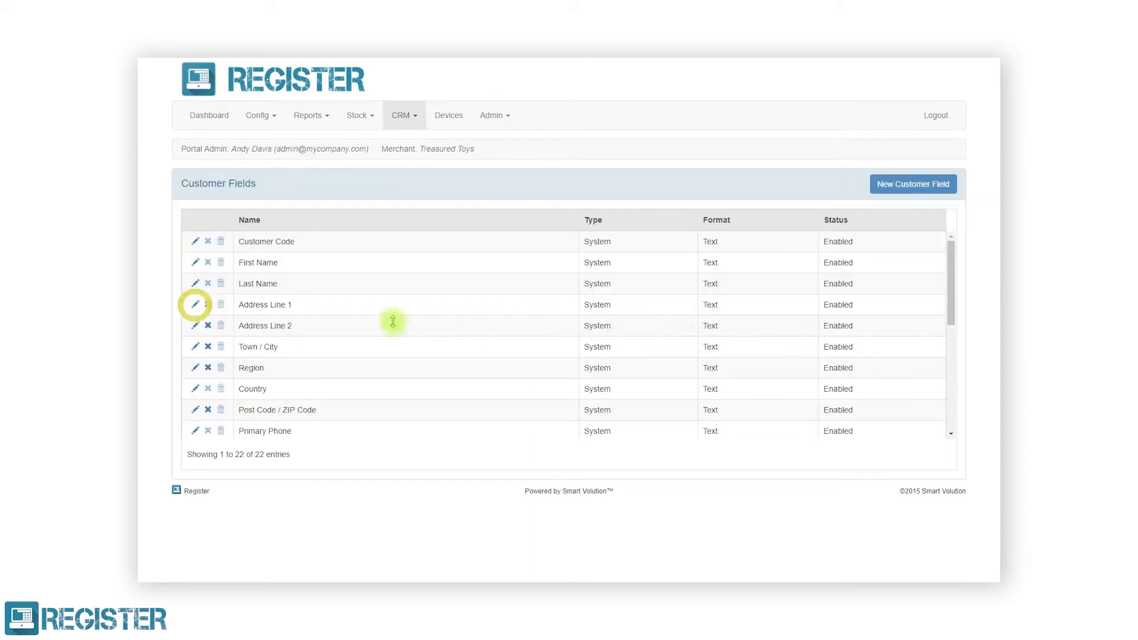
# Step: Rename the Last Name customer field to "Surname" and save it
pyautogui.click(195, 283)
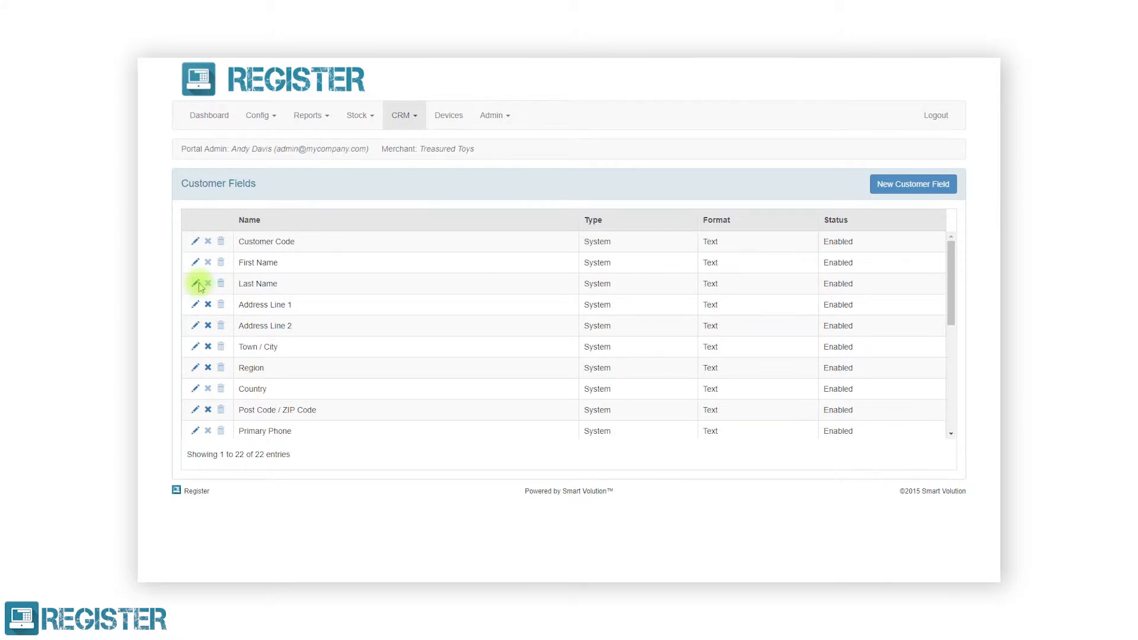
pyautogui.moveTo(546, 224); pyautogui.dragTo(495, 215)
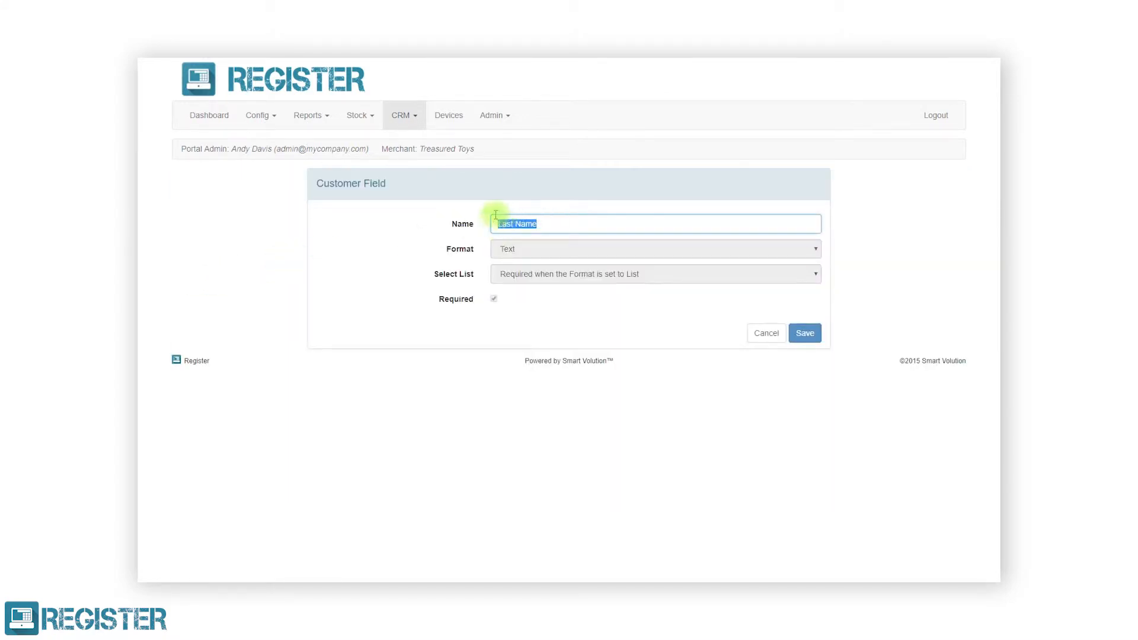
pyautogui.press('BackSpace')
pyautogui.write('Surname')
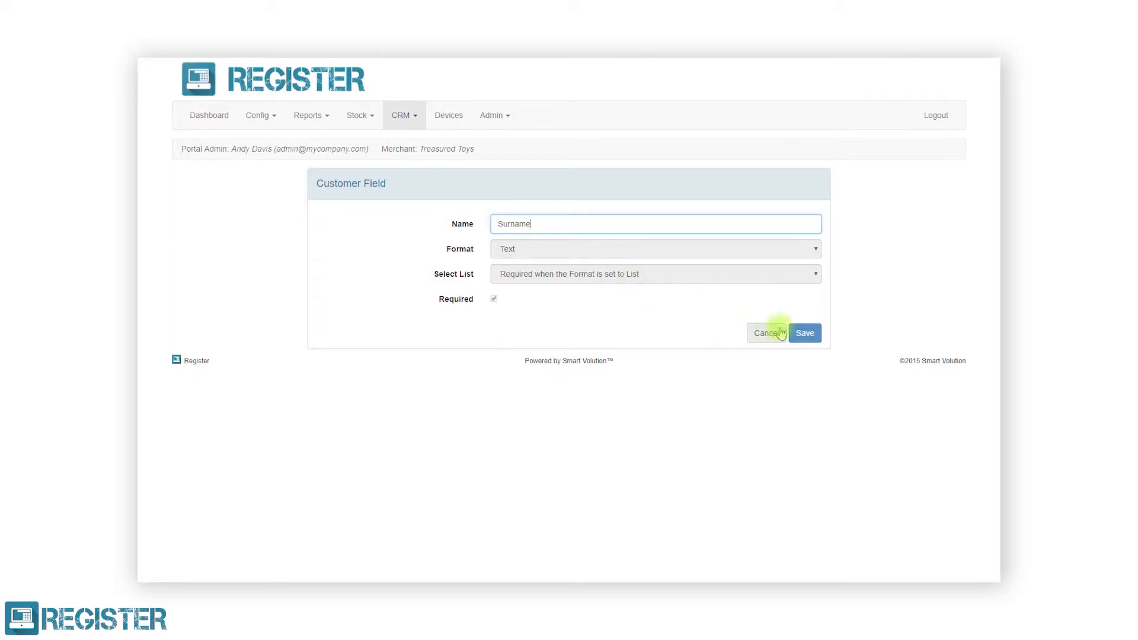
pyautogui.click(801, 333)
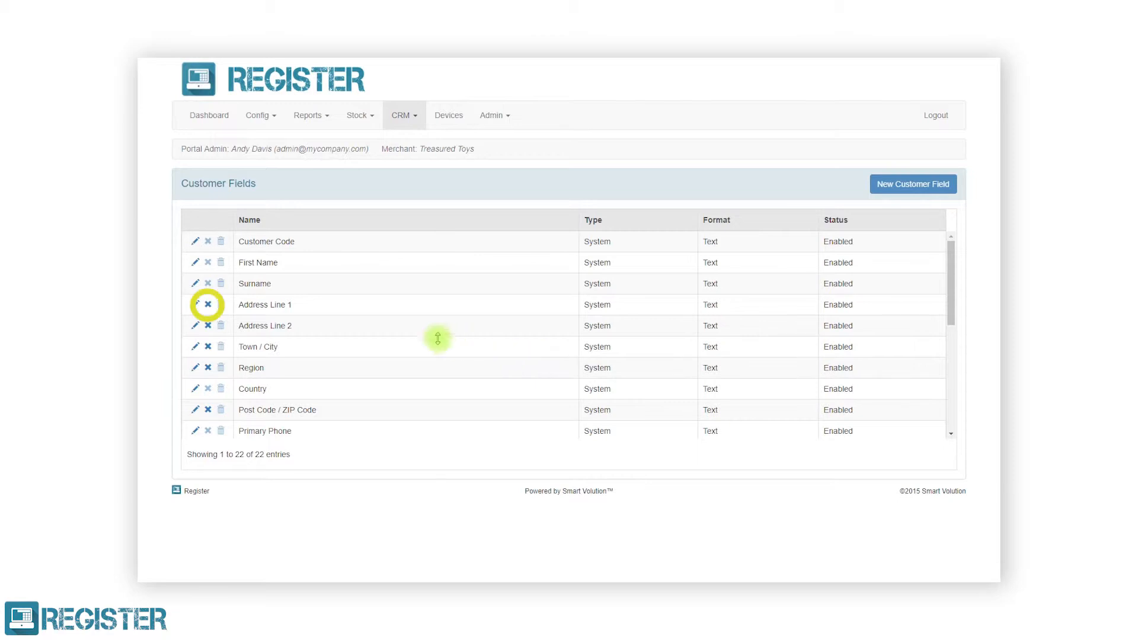
# Step: Disable the Address Line 2, Town / City and Region customer fields, and re-enable Town / City
pyautogui.click(208, 326)
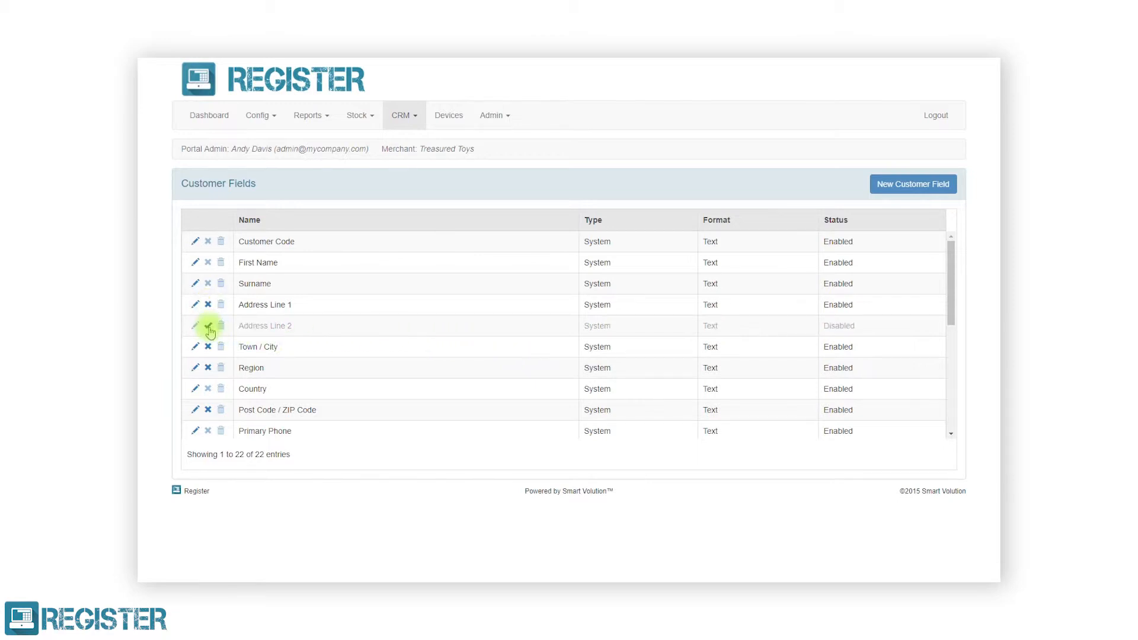
pyautogui.click(208, 346)
pyautogui.click(208, 367)
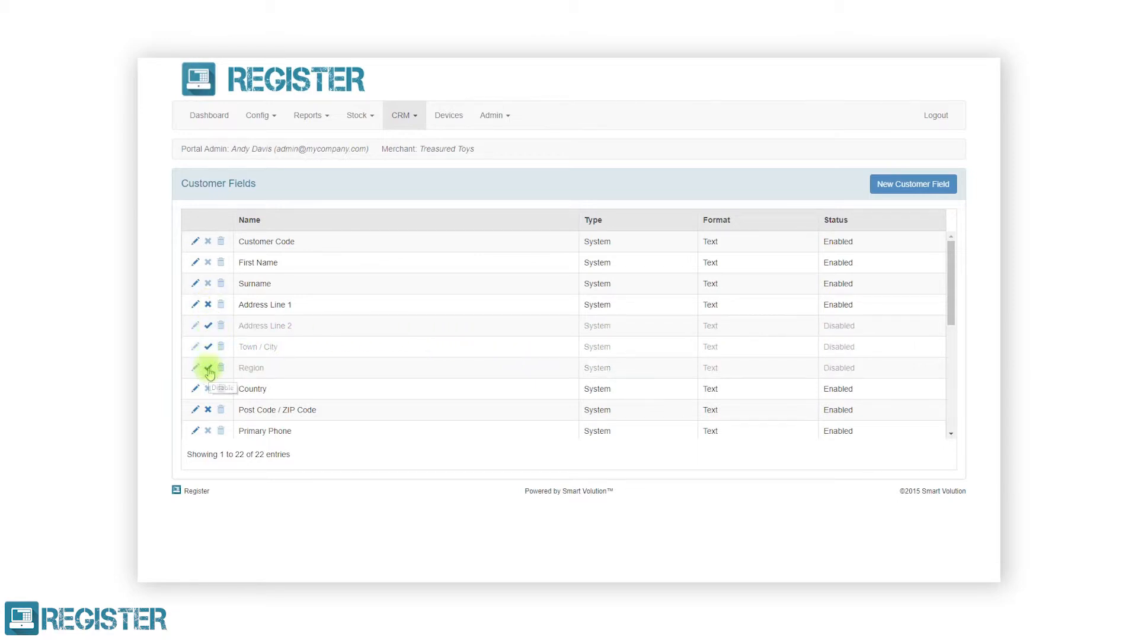
pyautogui.click(209, 347)
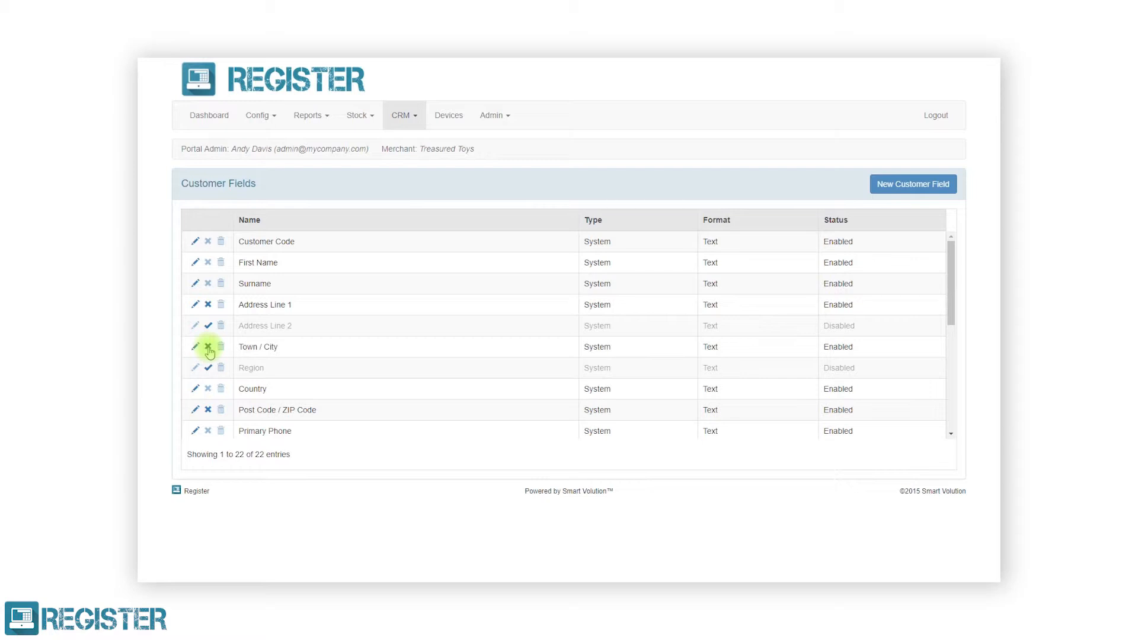
# Step: Delete the custom "Child's Name" customer field and confirm the deletion
pyautogui.scroll(-1, 320, 353)
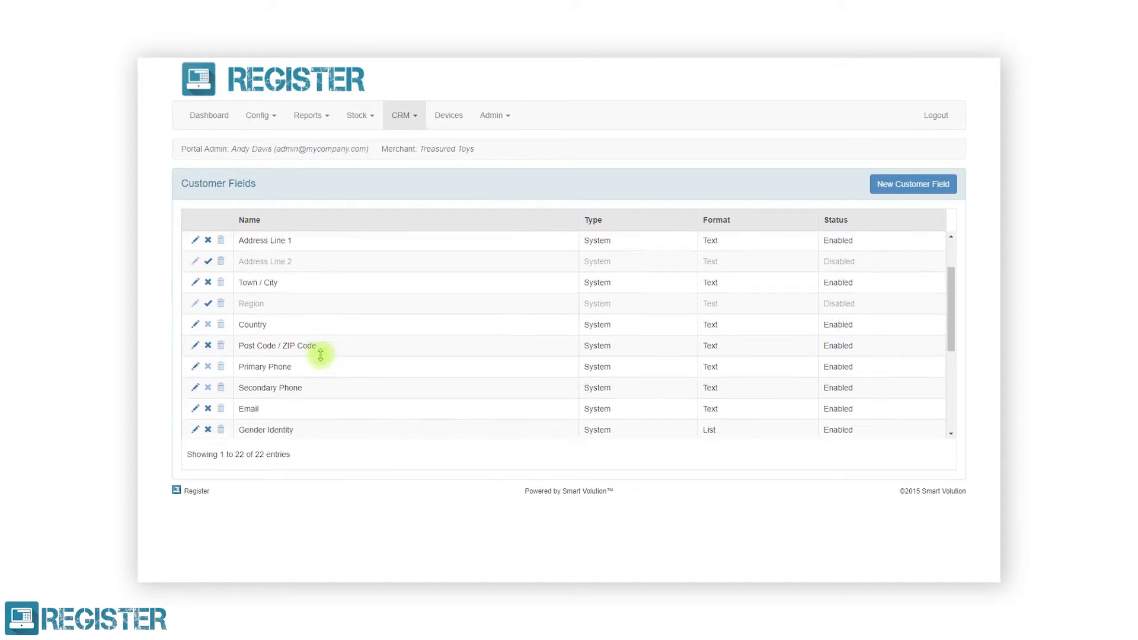
pyautogui.scroll(-3, 320, 354)
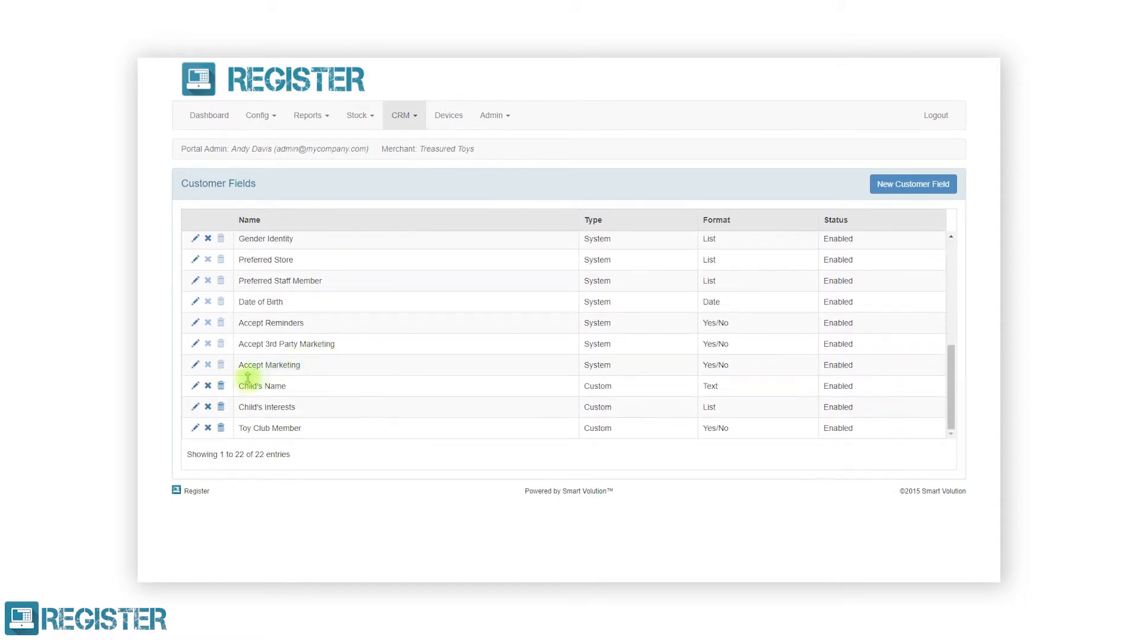
pyautogui.click(221, 386)
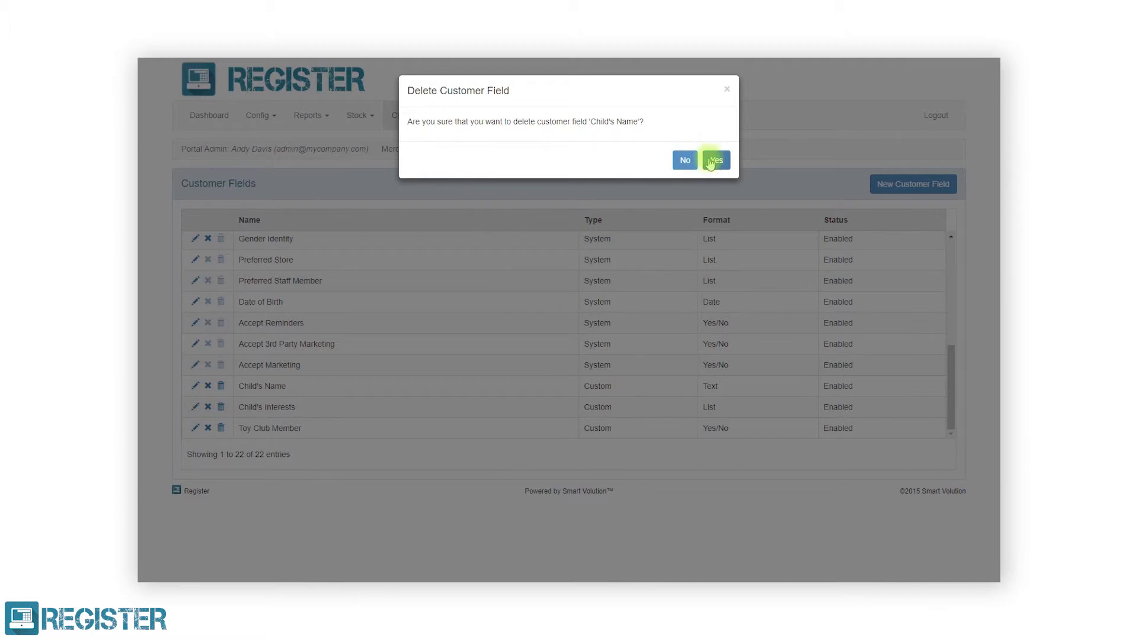
pyautogui.click(711, 161)
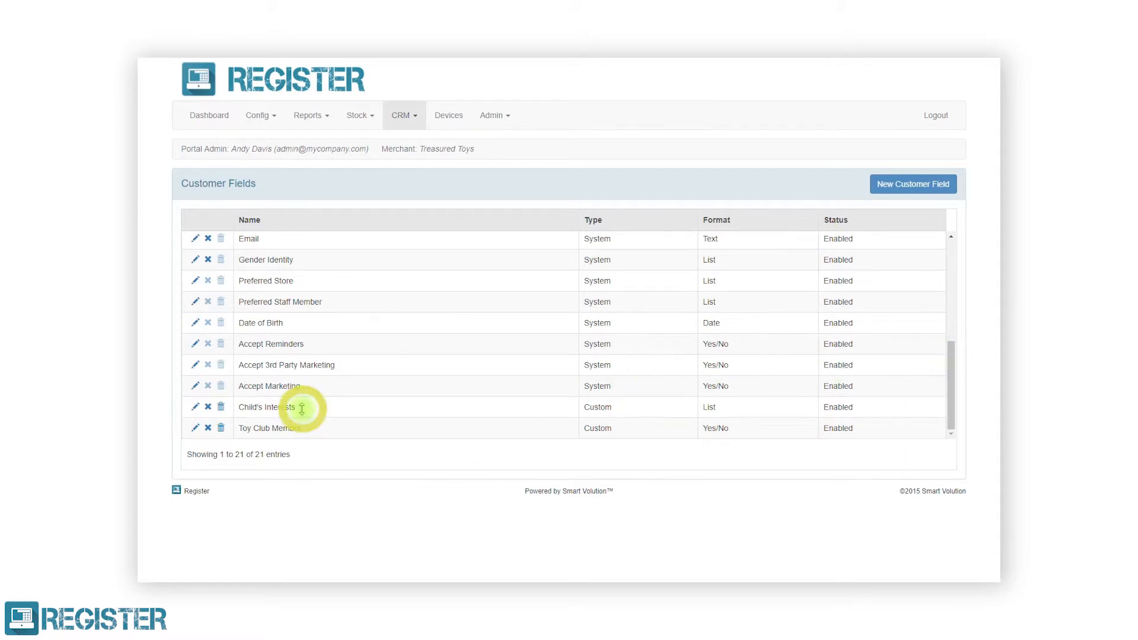
# Step: Reorder the customer fields, moving Child's Interests directly below Email and Toy Club Member directly below Surname
pyautogui.moveTo(301, 408); pyautogui.dragTo(301, 316)
pyautogui.scroll(-4, 298, 315)
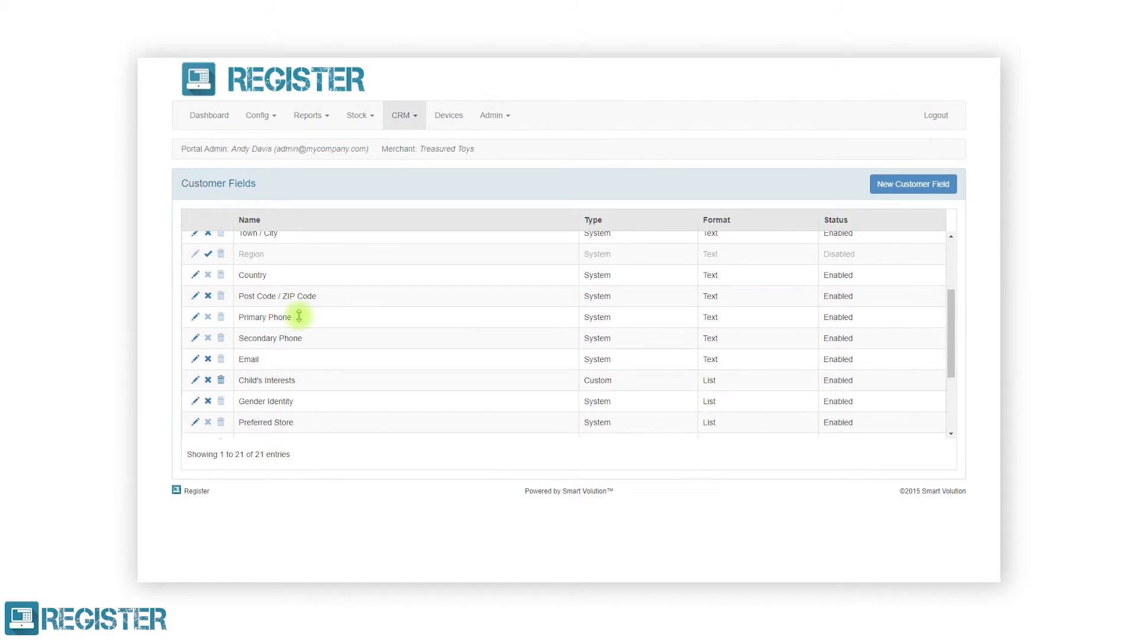
pyautogui.scroll(-4, 299, 315)
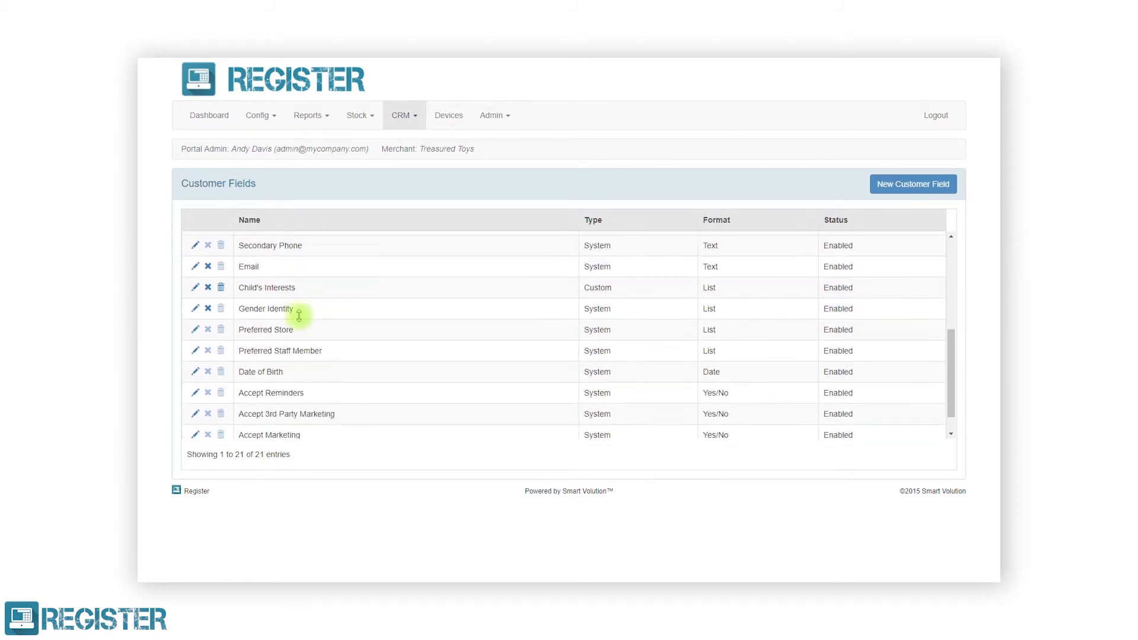
pyautogui.moveTo(300, 427); pyautogui.dragTo(310, 306)
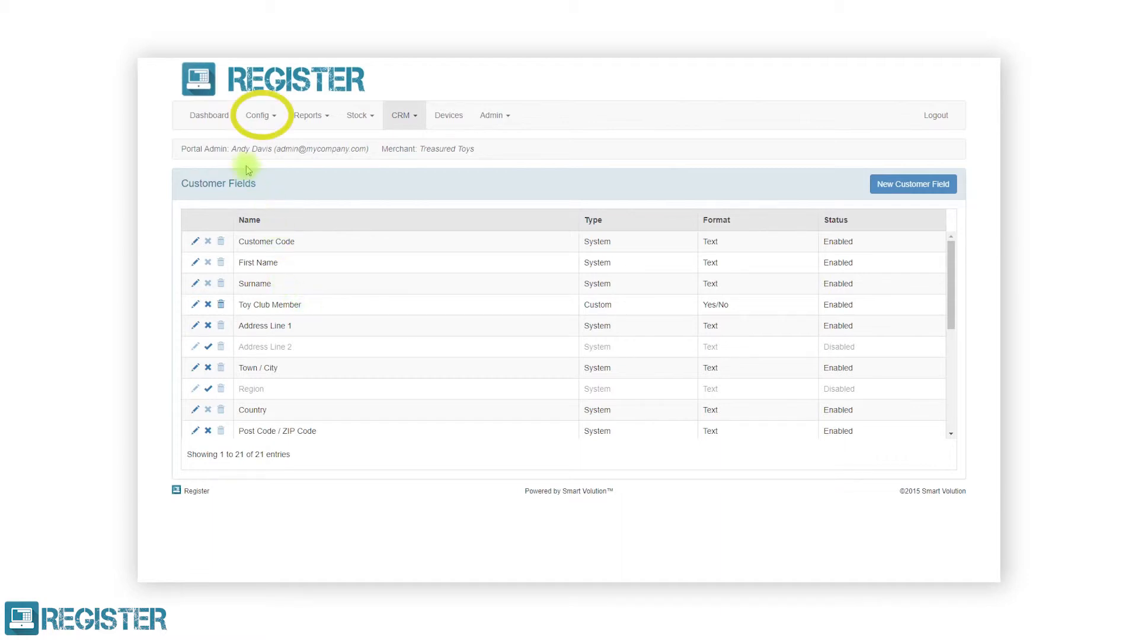
# Step: Set the Mayfair Store's appointment resource type to Party Rooms, save the store and confirm the change
pyautogui.click(268, 122)
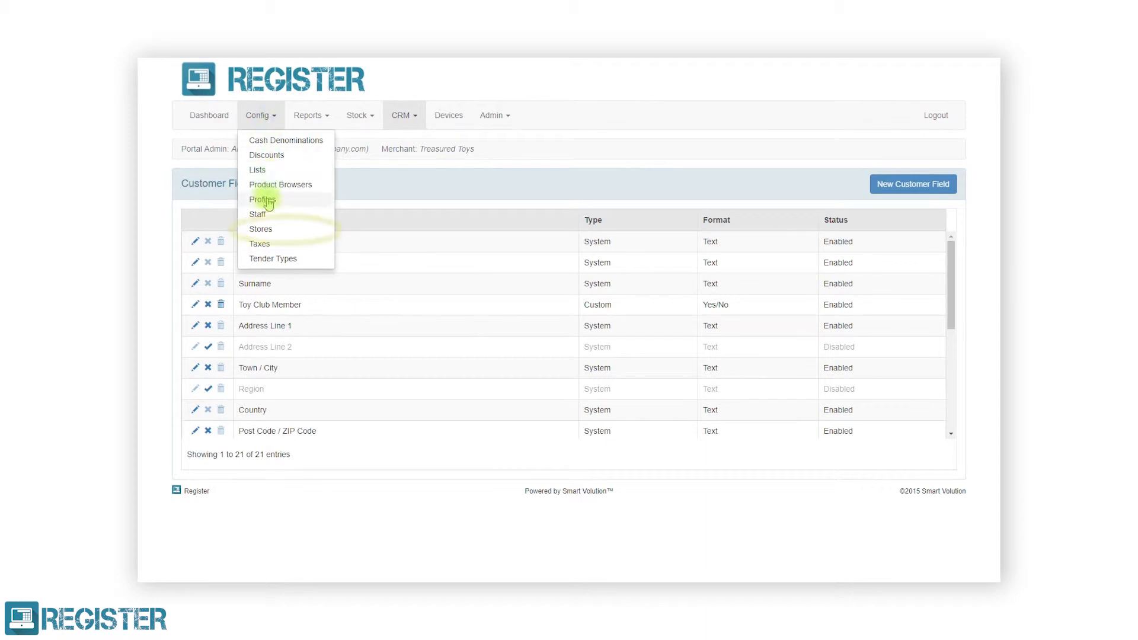
pyautogui.click(269, 230)
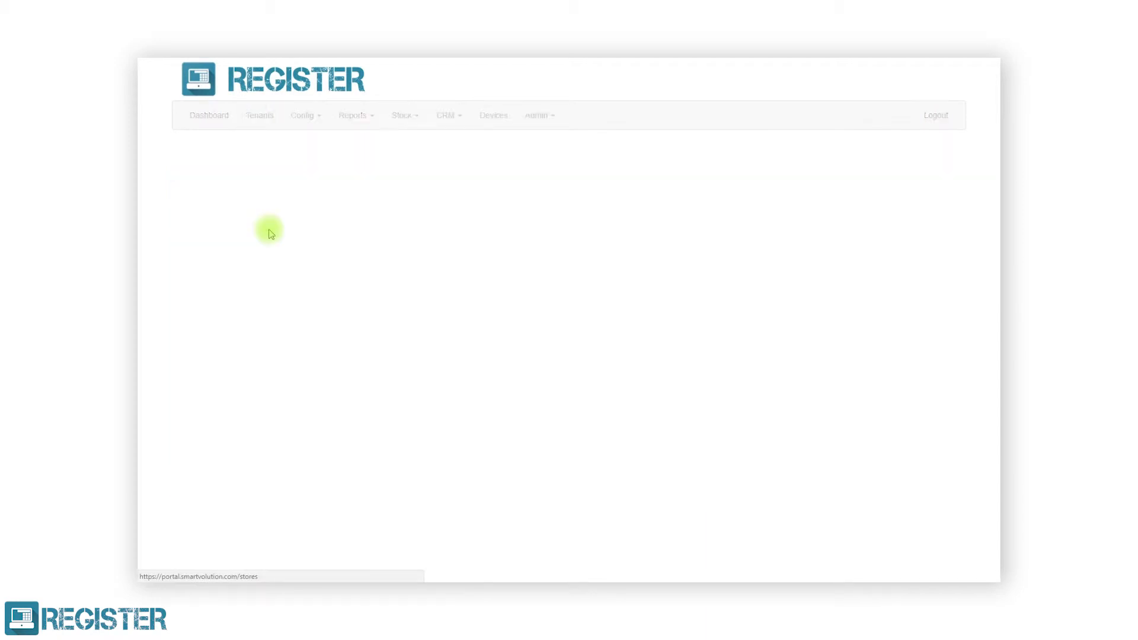
pyautogui.click(195, 242)
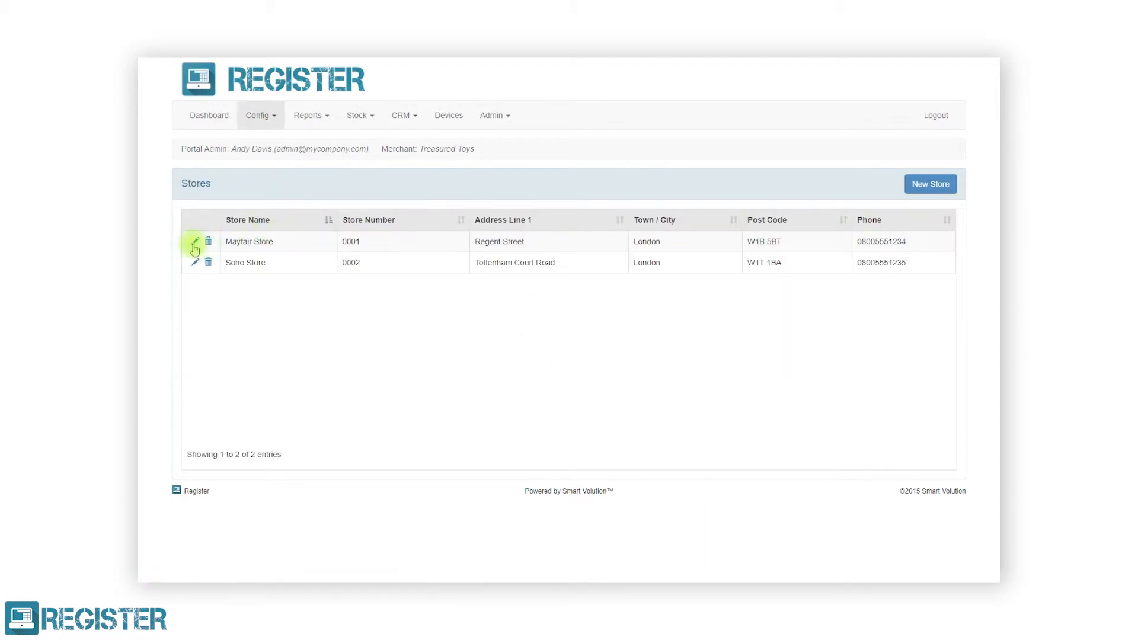
pyautogui.scroll(-3, 344, 308)
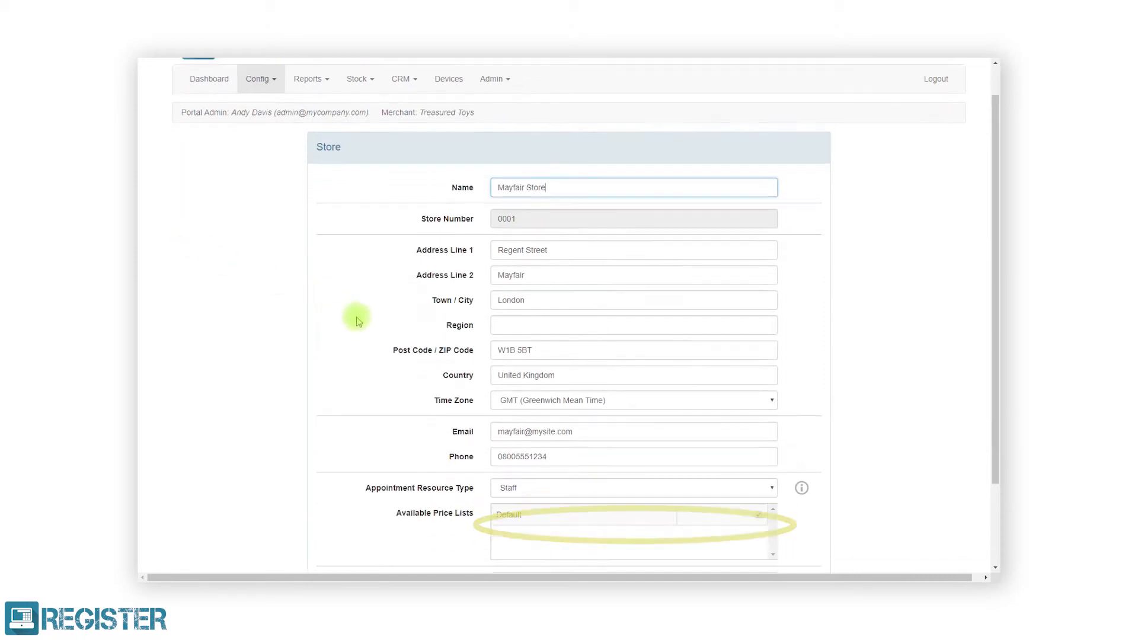
pyautogui.click(508, 385)
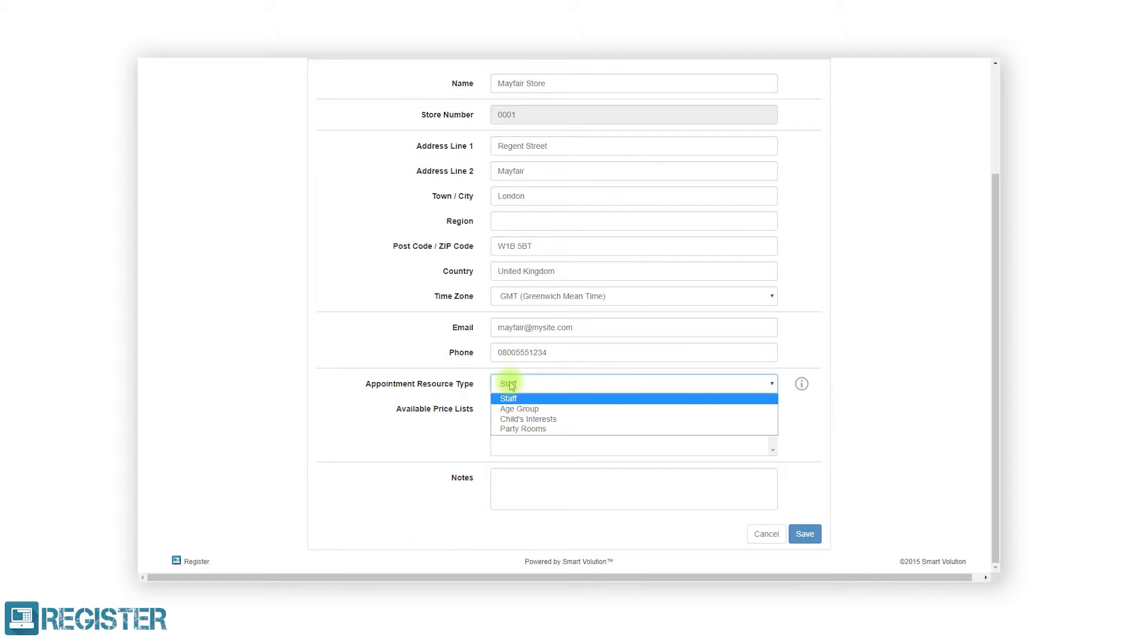
pyautogui.click(524, 428)
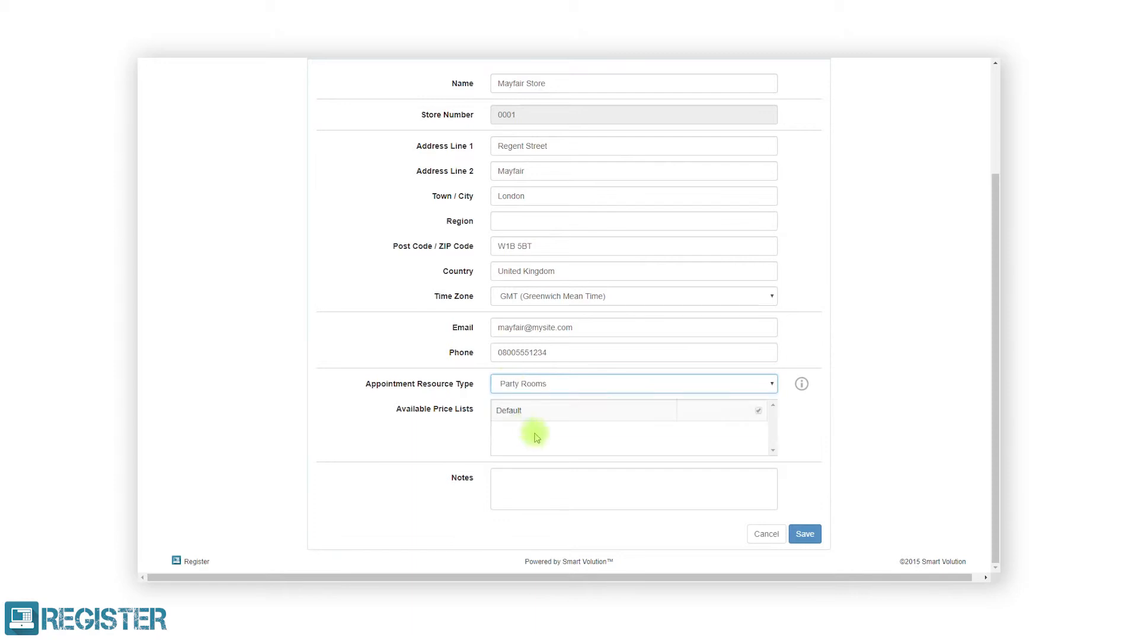
pyautogui.click(804, 534)
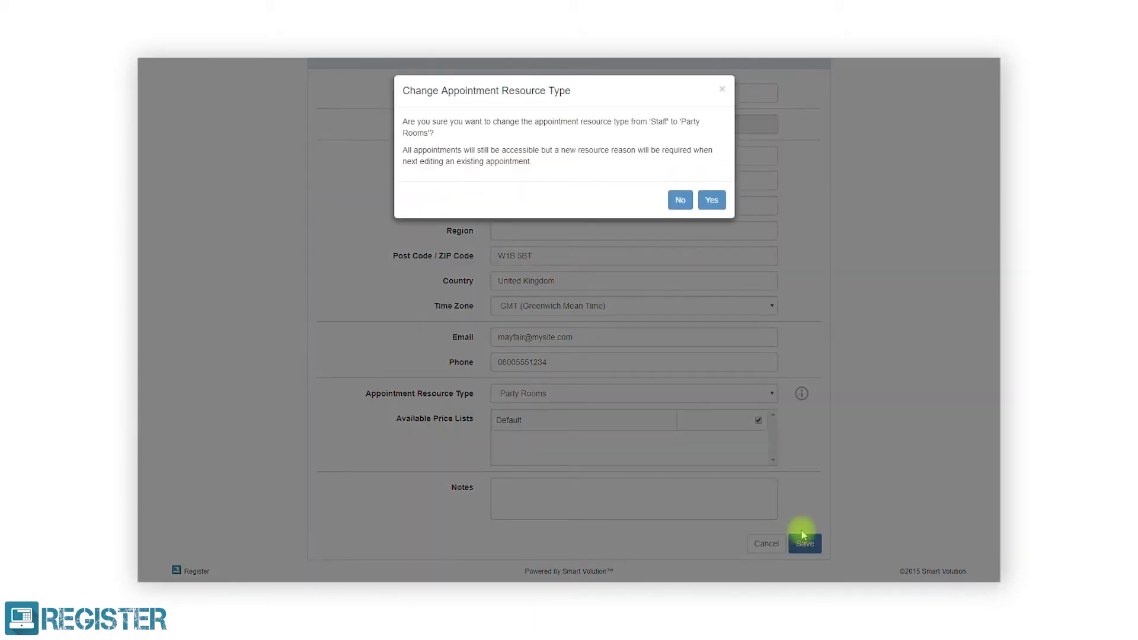
pyautogui.click(711, 201)
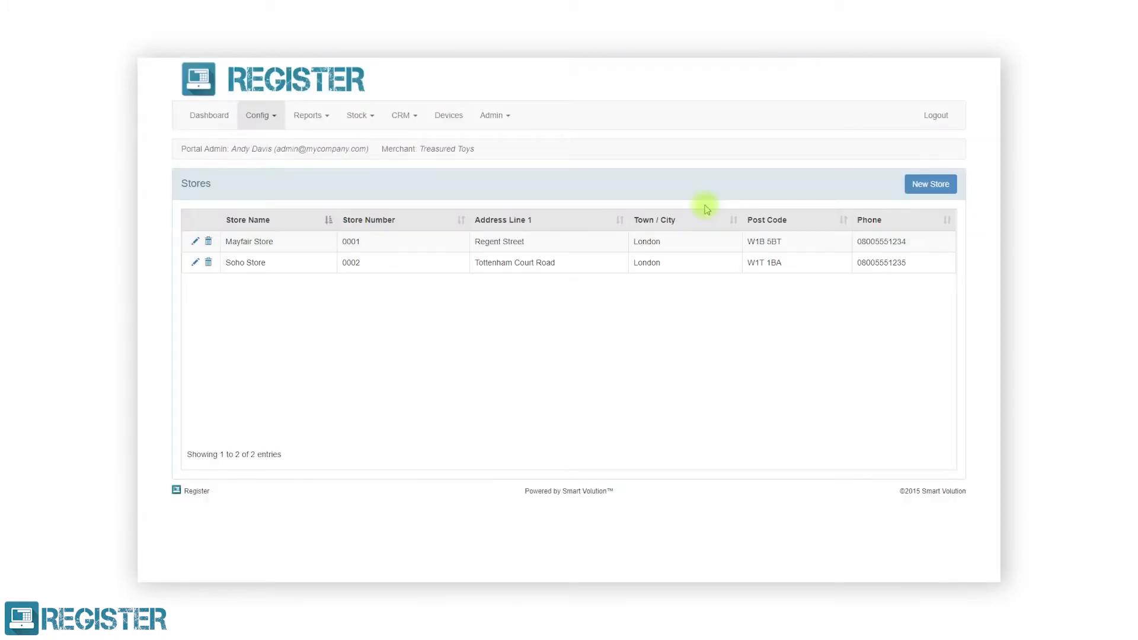
# Step: Set the Soho Store's appointment resource type to Party Rooms, save the store and confirm the change
pyautogui.click(195, 262)
pyautogui.scroll(-2, 454, 391)
pyautogui.click(516, 384)
pyautogui.click(504, 426)
pyautogui.click(804, 535)
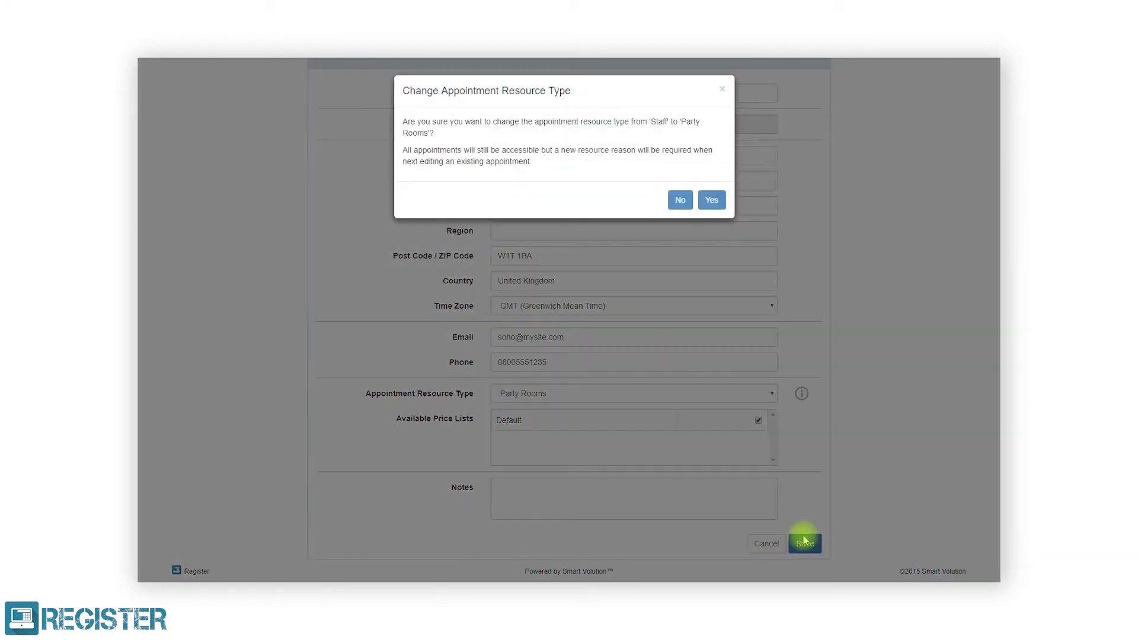
pyautogui.click(712, 198)
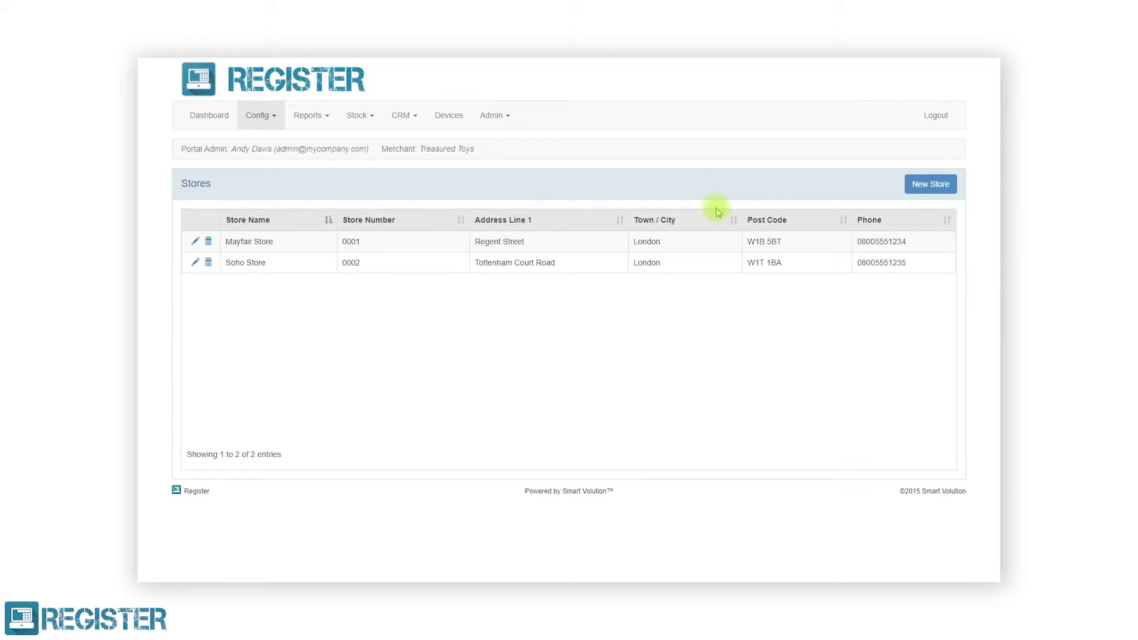
# Step: Open the CRM message settings and replace the From name with YourToyShop
pyautogui.click(406, 115)
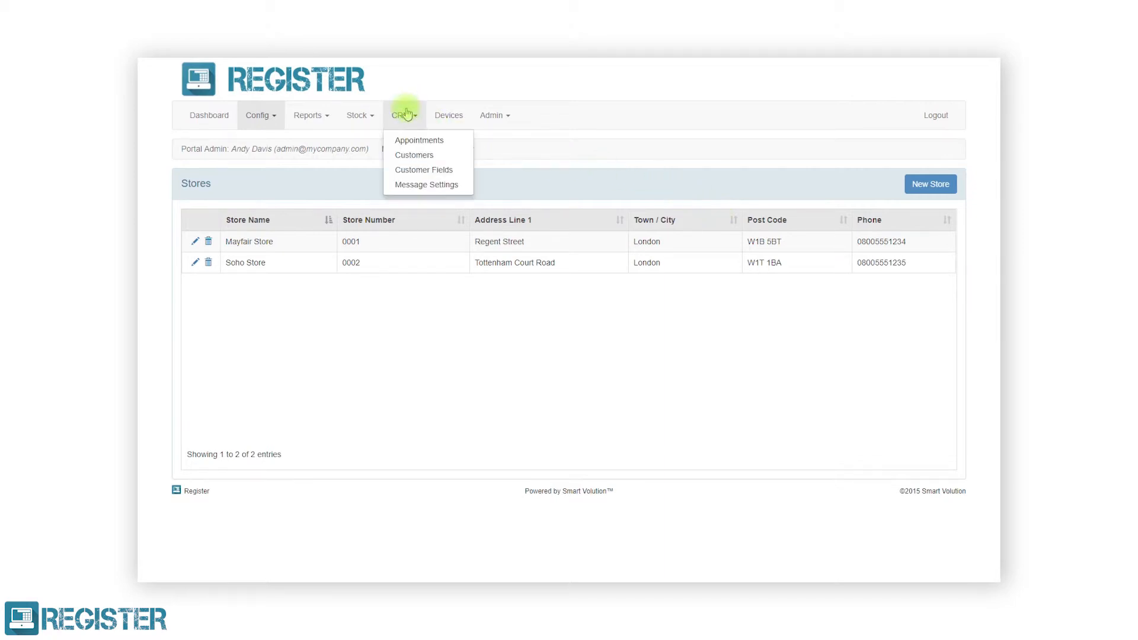
pyautogui.click(427, 185)
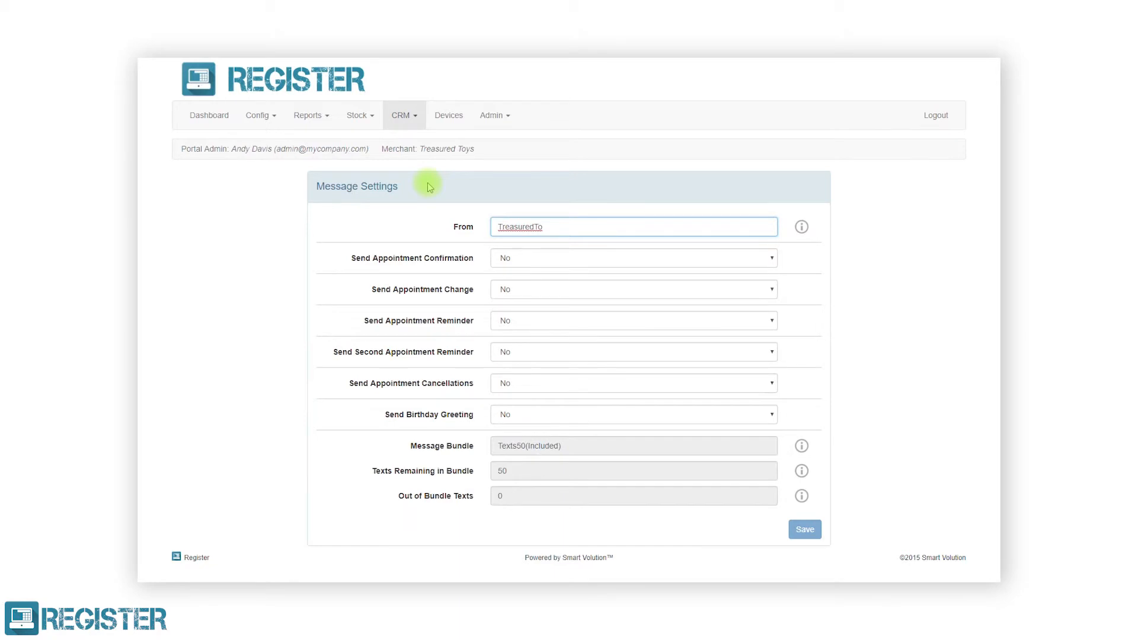
pyautogui.moveTo(561, 225); pyautogui.dragTo(499, 225)
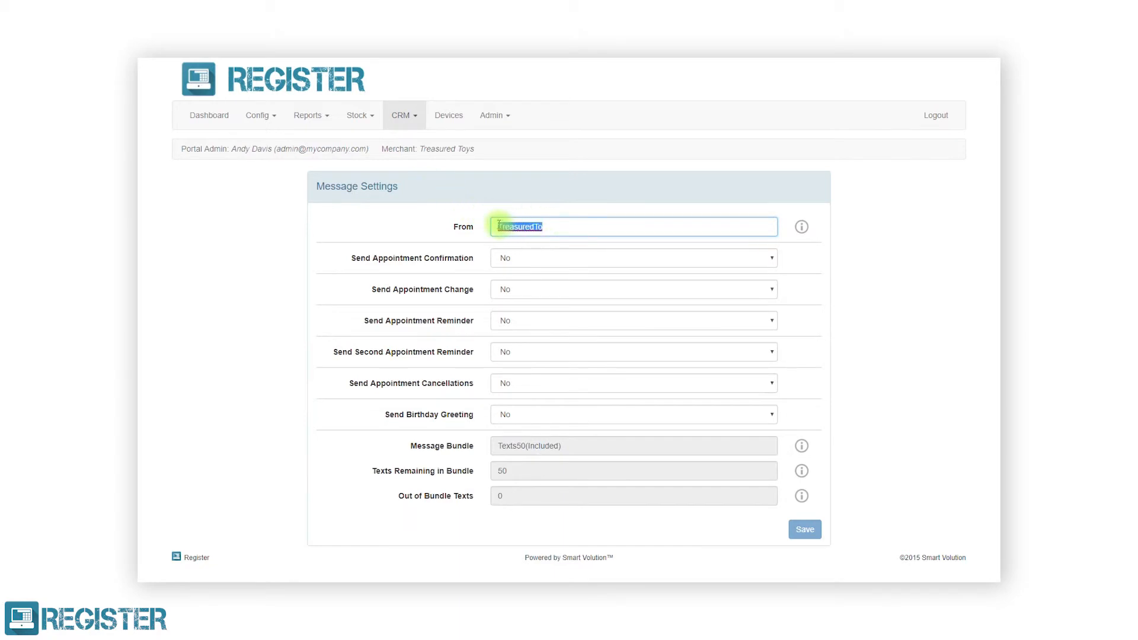
pyautogui.press('BackSpace')
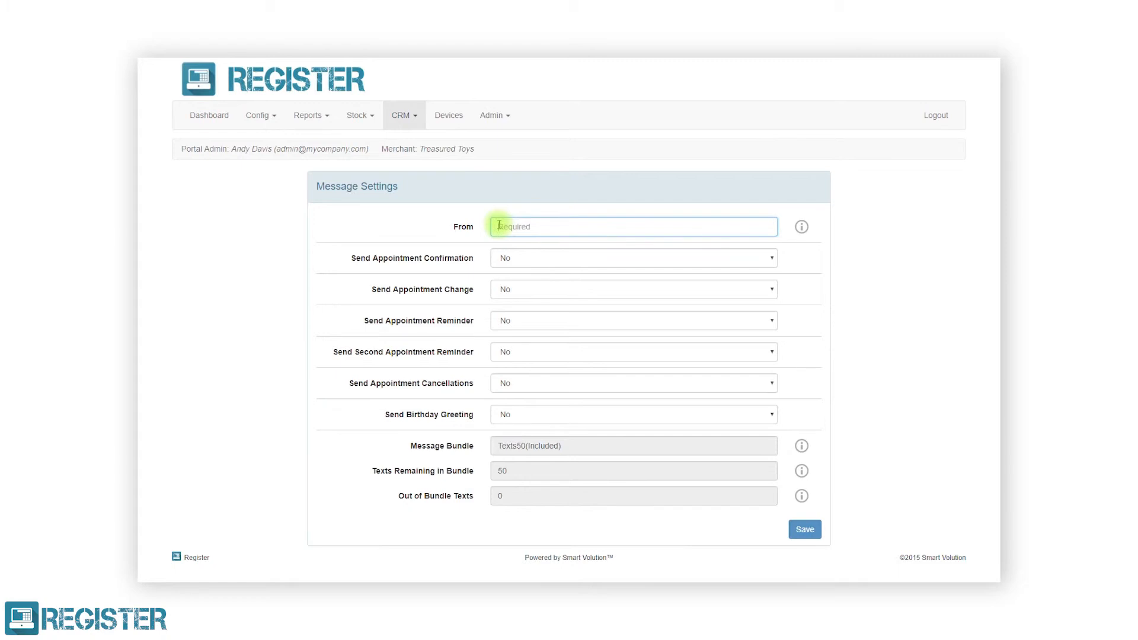
pyautogui.write('Tre')
pyautogui.write('rToyShop')
# Step: Enable sending appointment confirmations and check the help information for the confirmation message
pyautogui.click(533, 259)
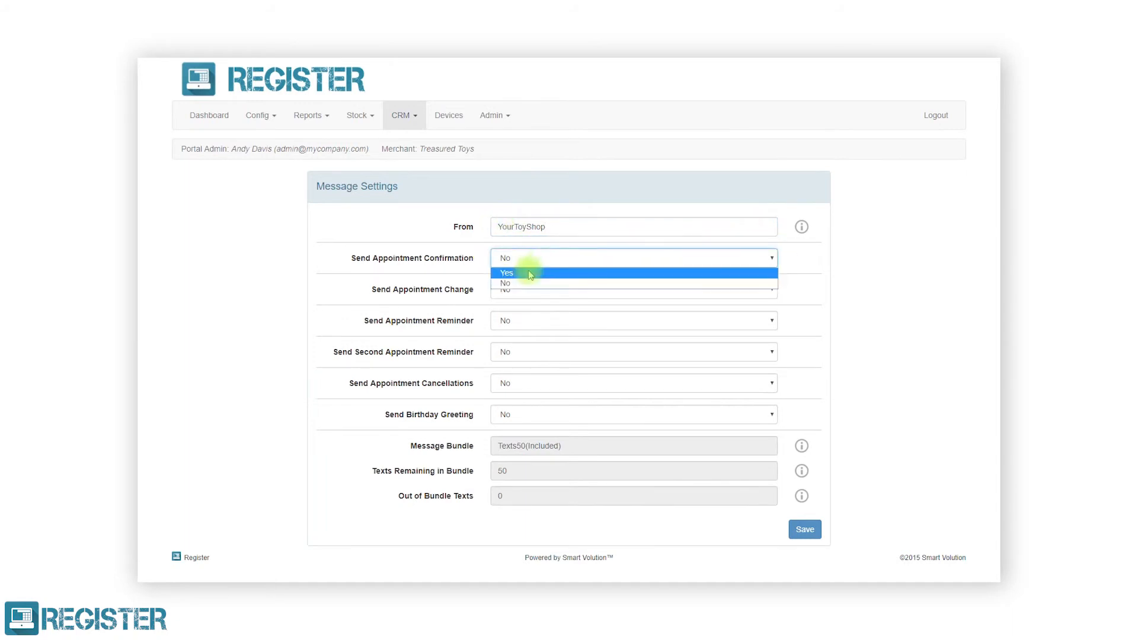
pyautogui.click(530, 273)
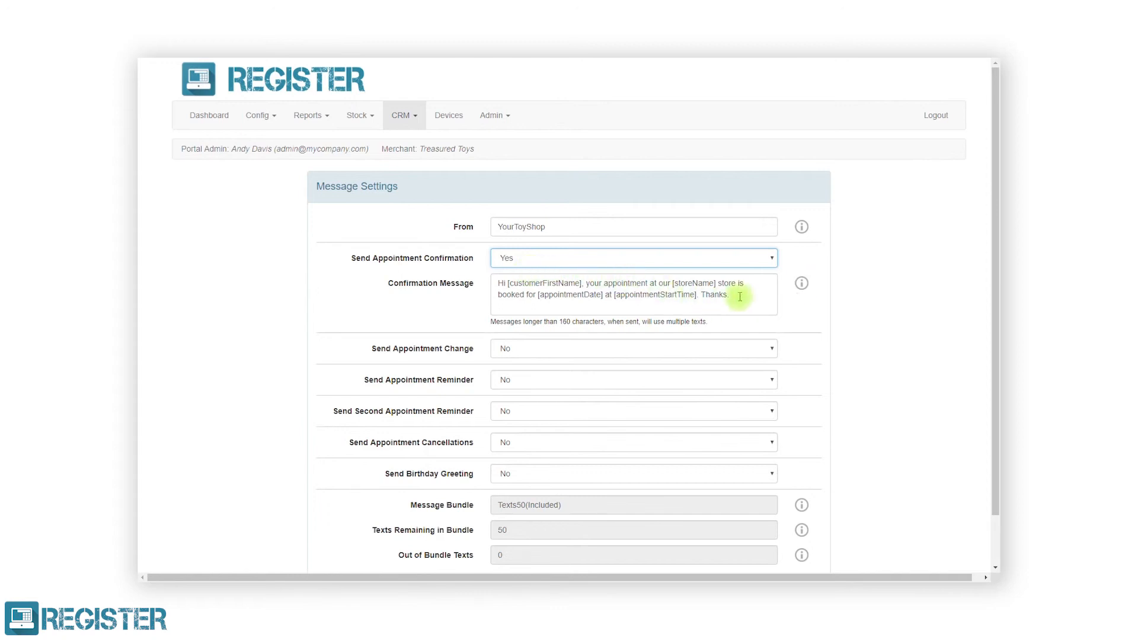
pyautogui.click(802, 283)
pyautogui.click(715, 203)
# Step: Enable sending appointment change messages and have them also sent on a store change
pyautogui.click(759, 348)
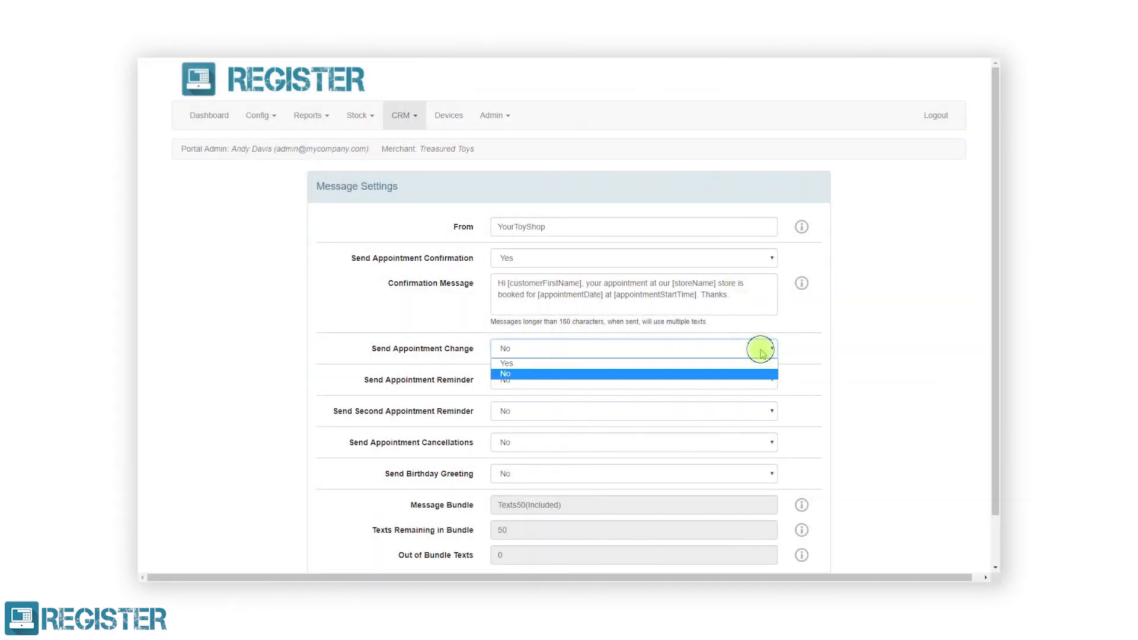
pyautogui.click(750, 363)
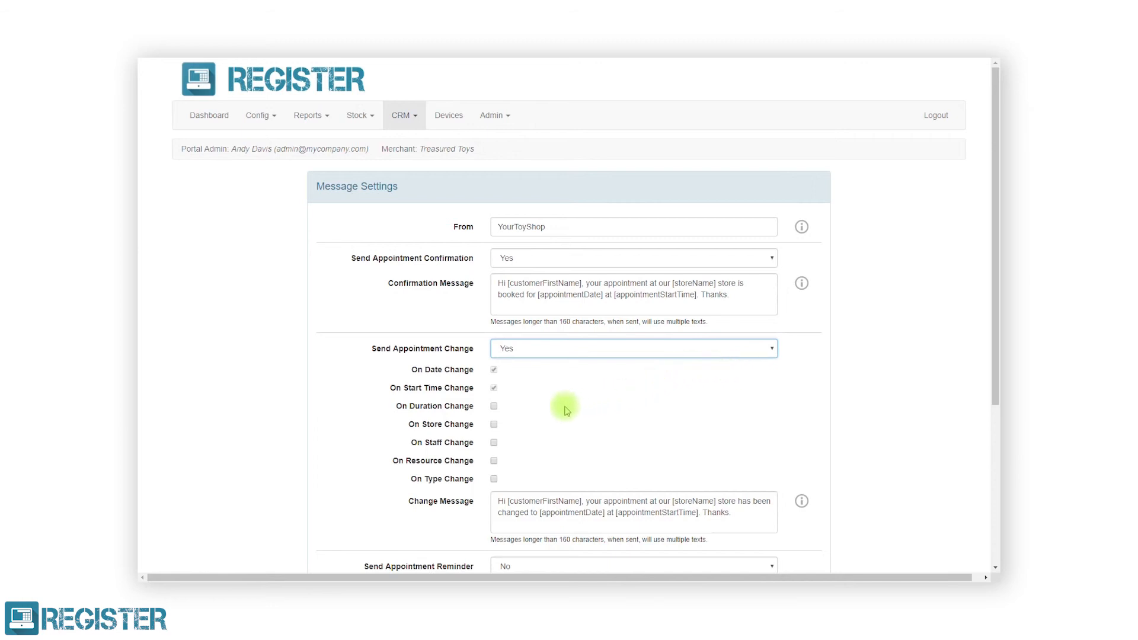
pyautogui.click(494, 425)
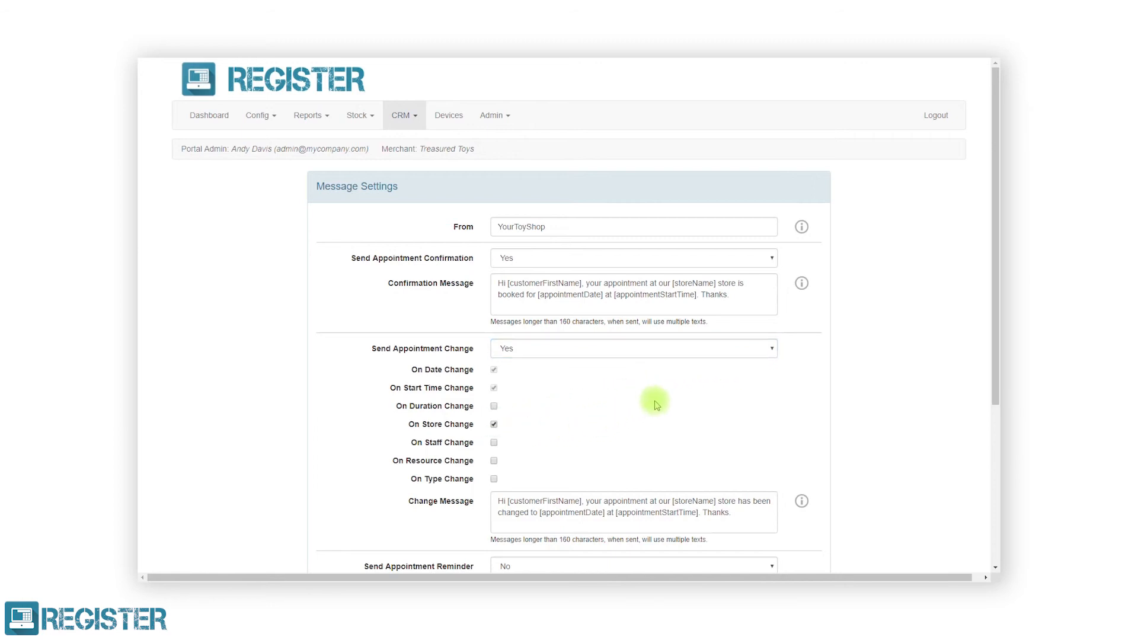
# Step: Set the appointment reminder to 1 Week Before and the second appointment reminder to 1 Day Before
pyautogui.scroll(-4, 655, 401)
pyautogui.click(641, 339)
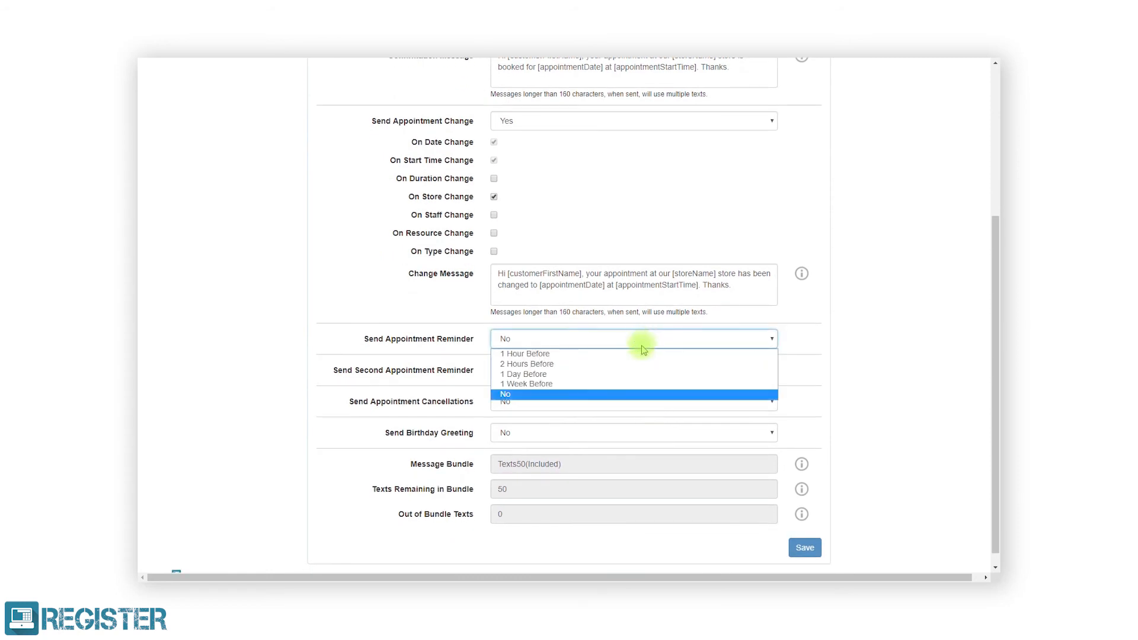
pyautogui.click(640, 384)
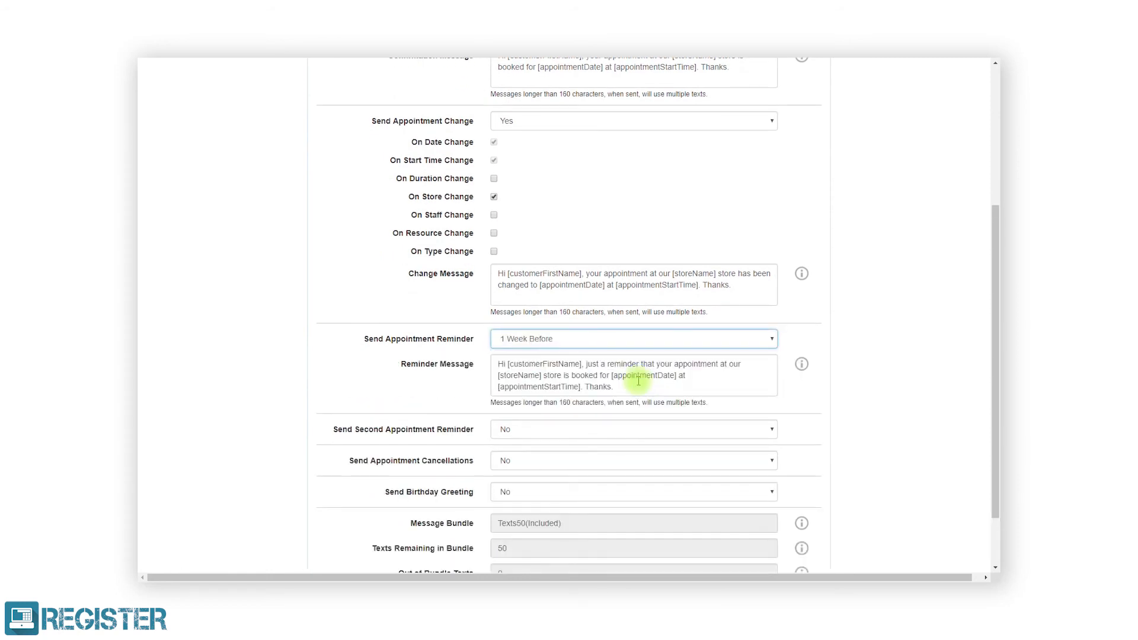
pyautogui.click(643, 428)
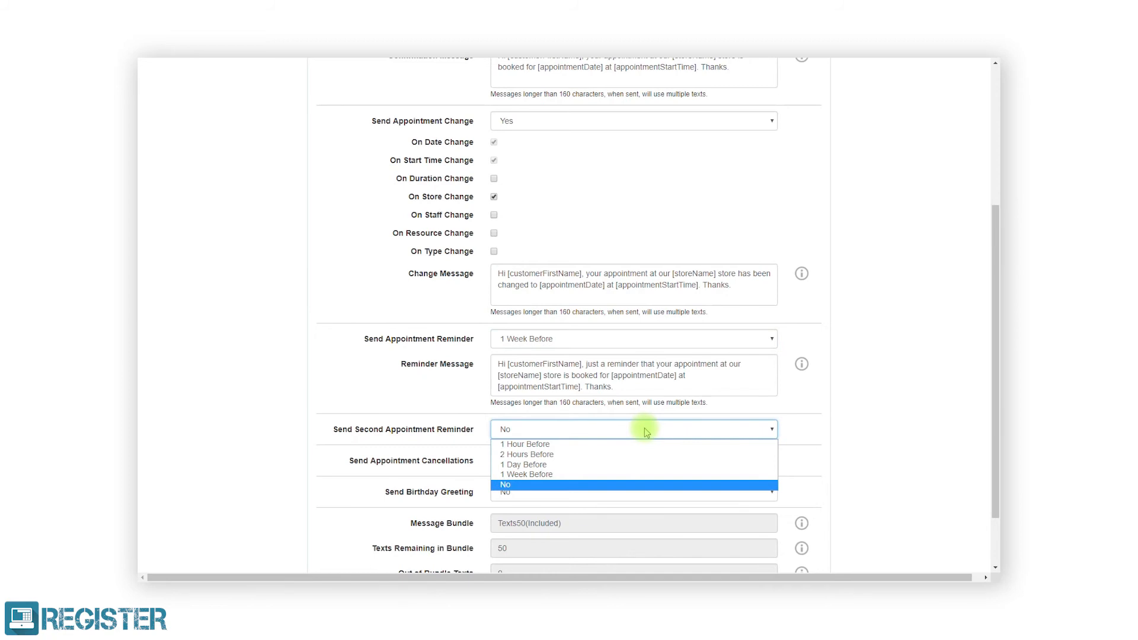
pyautogui.click(648, 465)
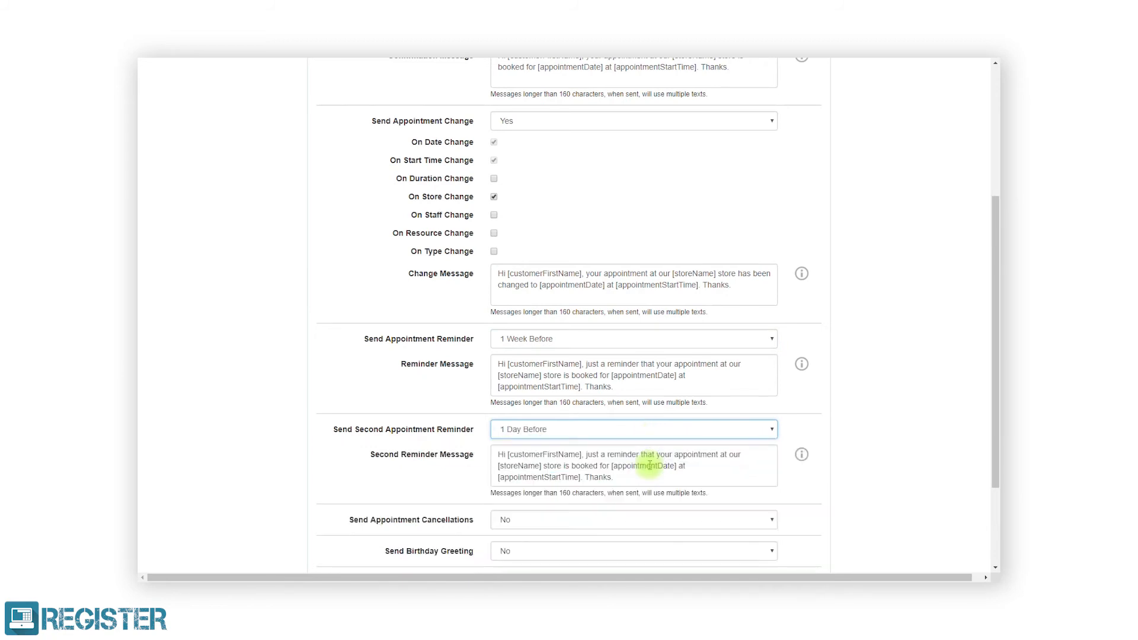
# Step: Enable sending appointment cancellations and birthday greetings, and save the message settings
pyautogui.scroll(-2, 649, 465)
pyautogui.click(647, 408)
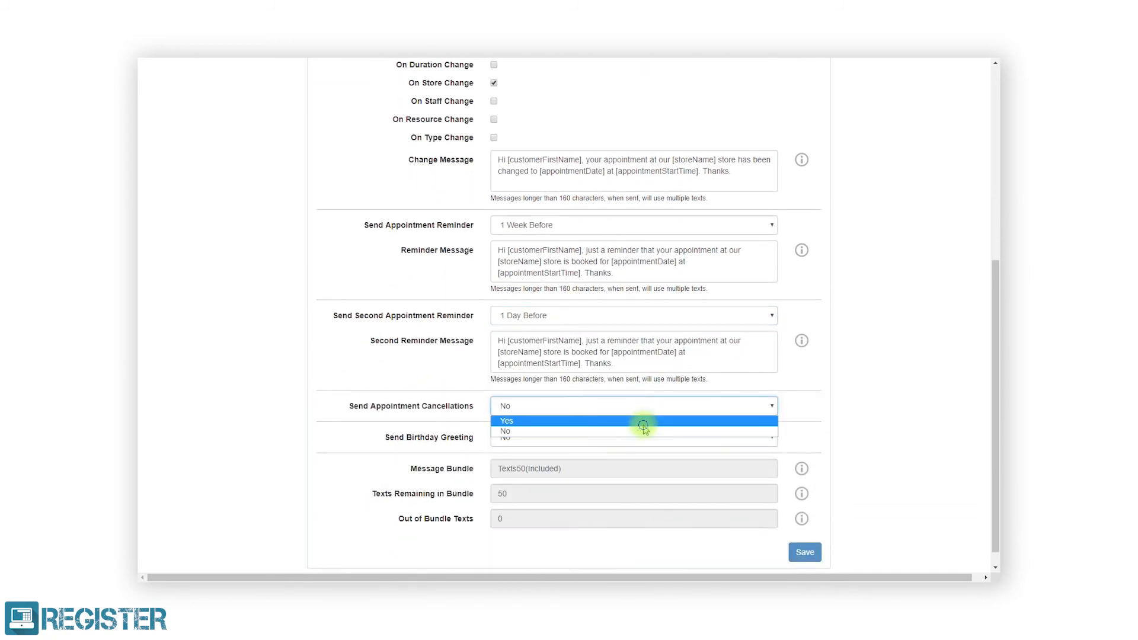
pyautogui.click(645, 422)
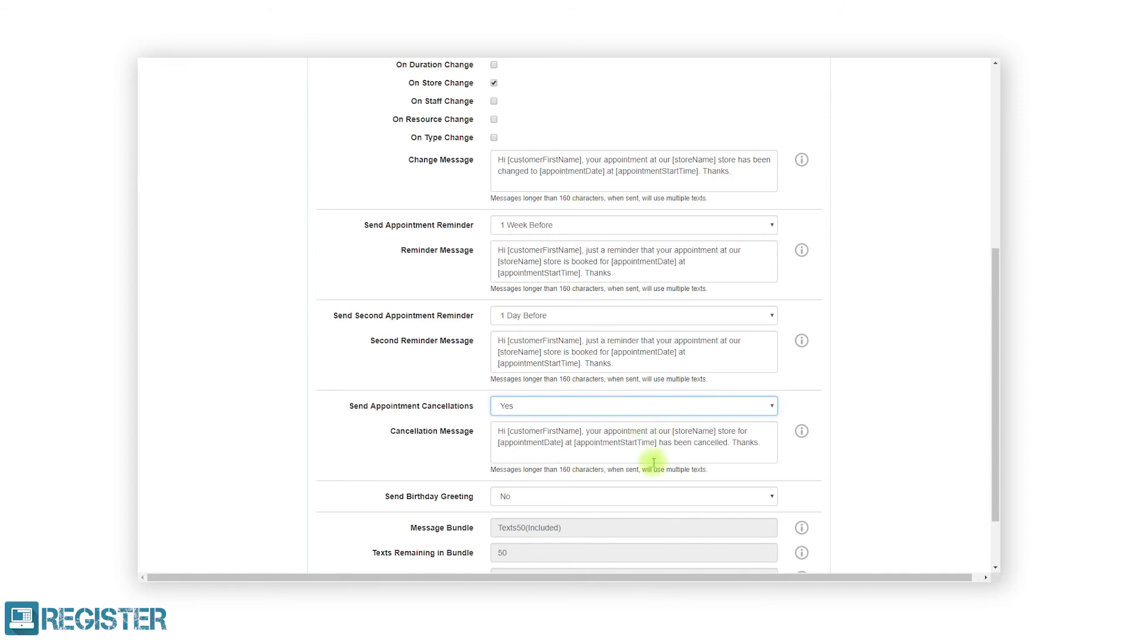
pyautogui.click(660, 496)
pyautogui.click(670, 512)
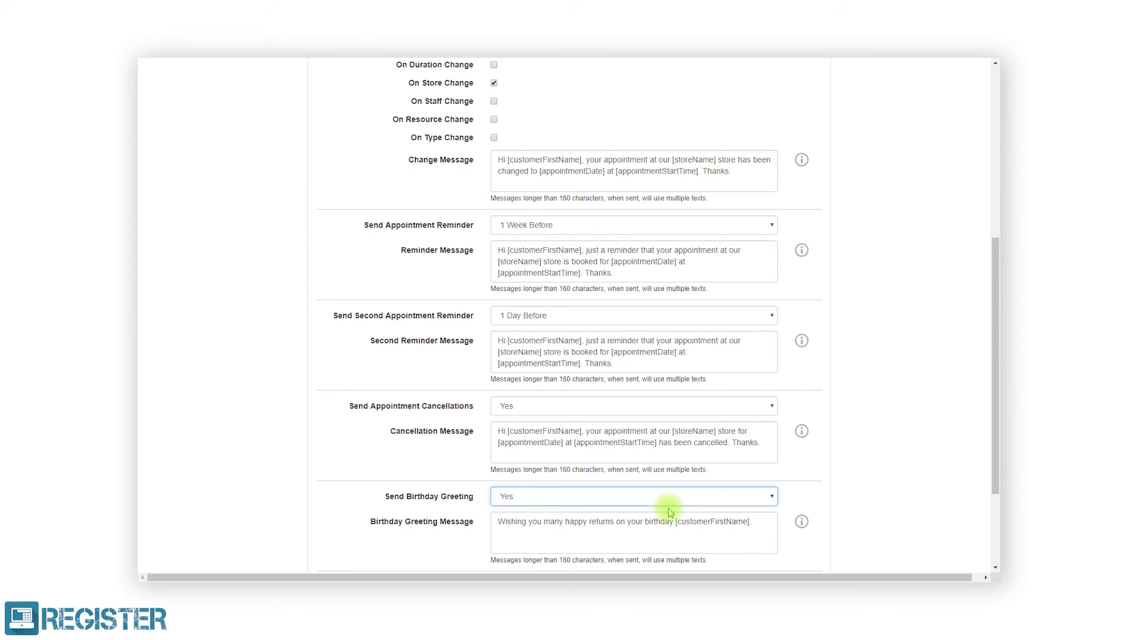
pyautogui.scroll(-3, 668, 511)
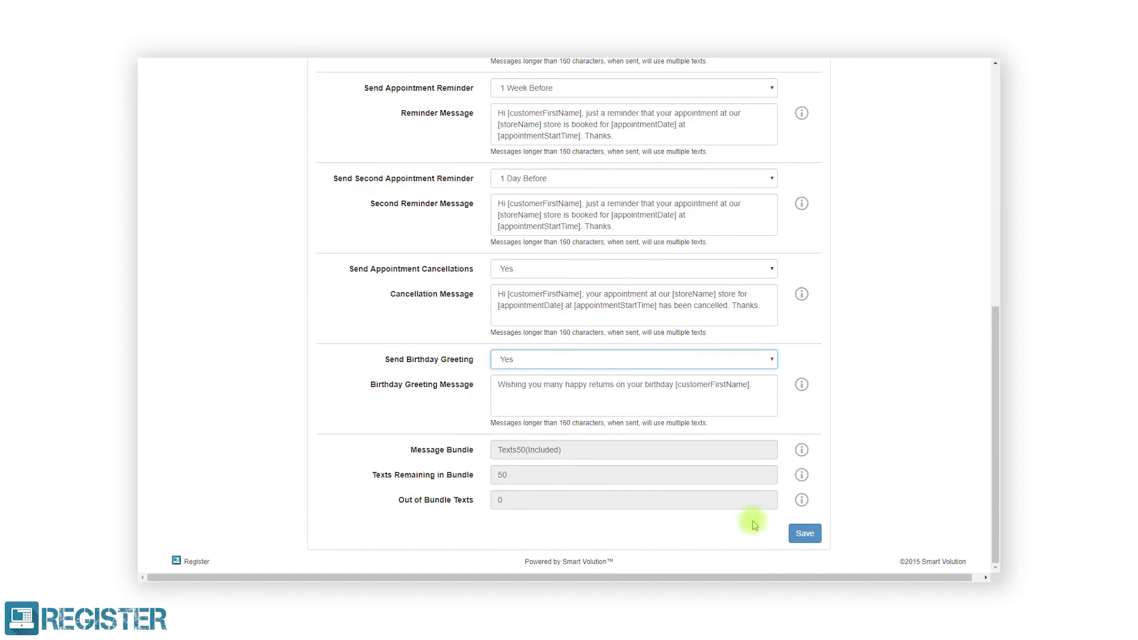
pyautogui.click(804, 534)
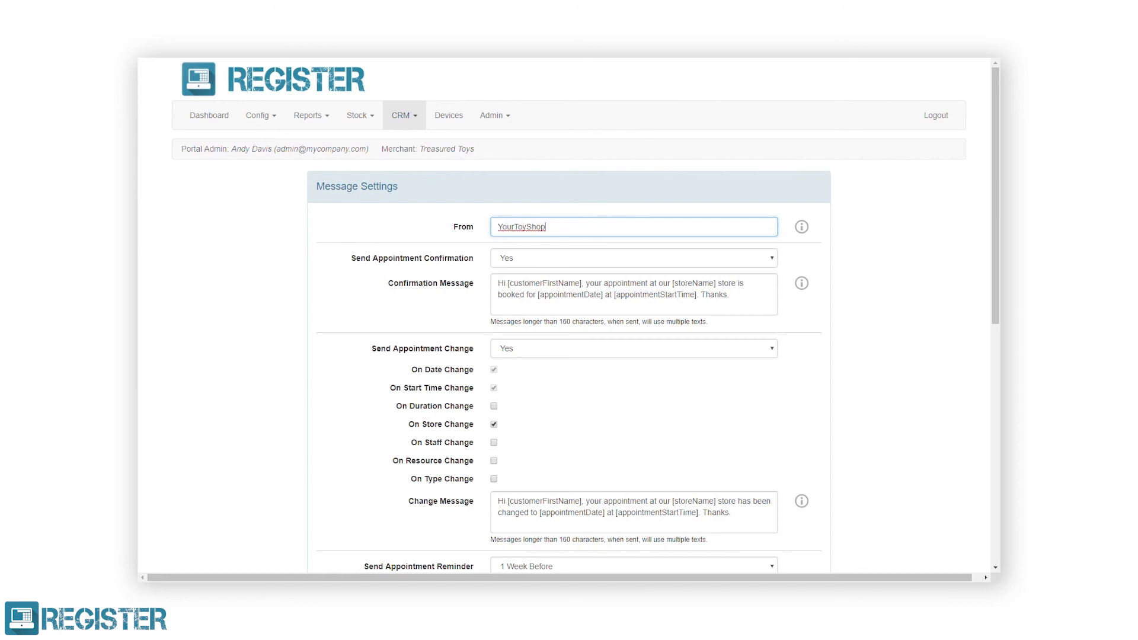
# Step: Change the Soho Main Till device's license type to Plus and save the device
pyautogui.click(448, 116)
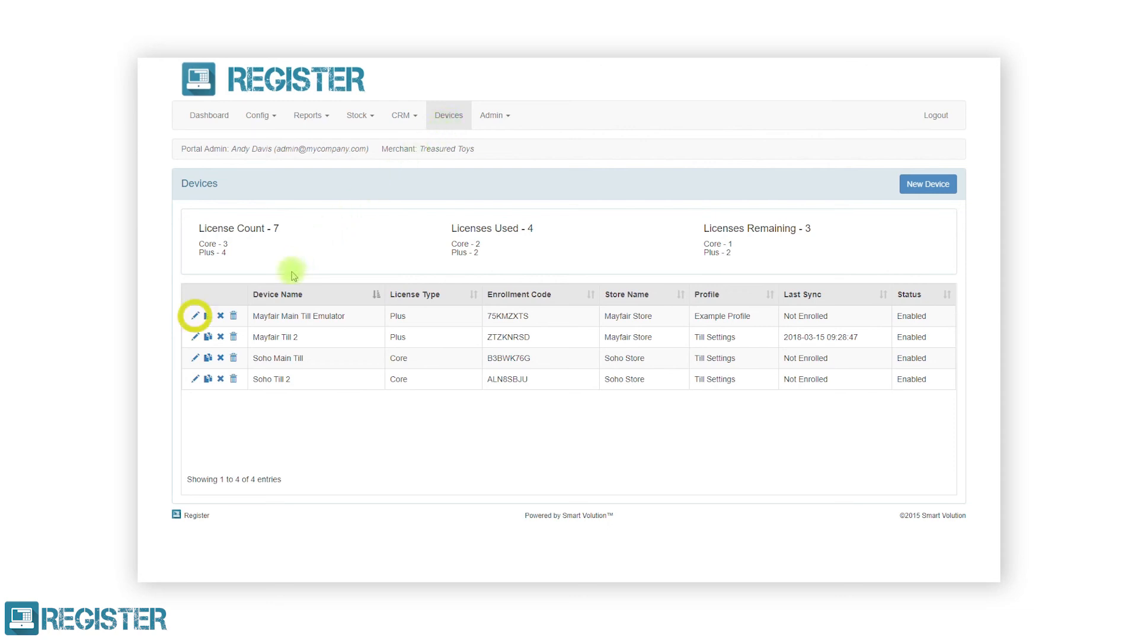
pyautogui.click(196, 359)
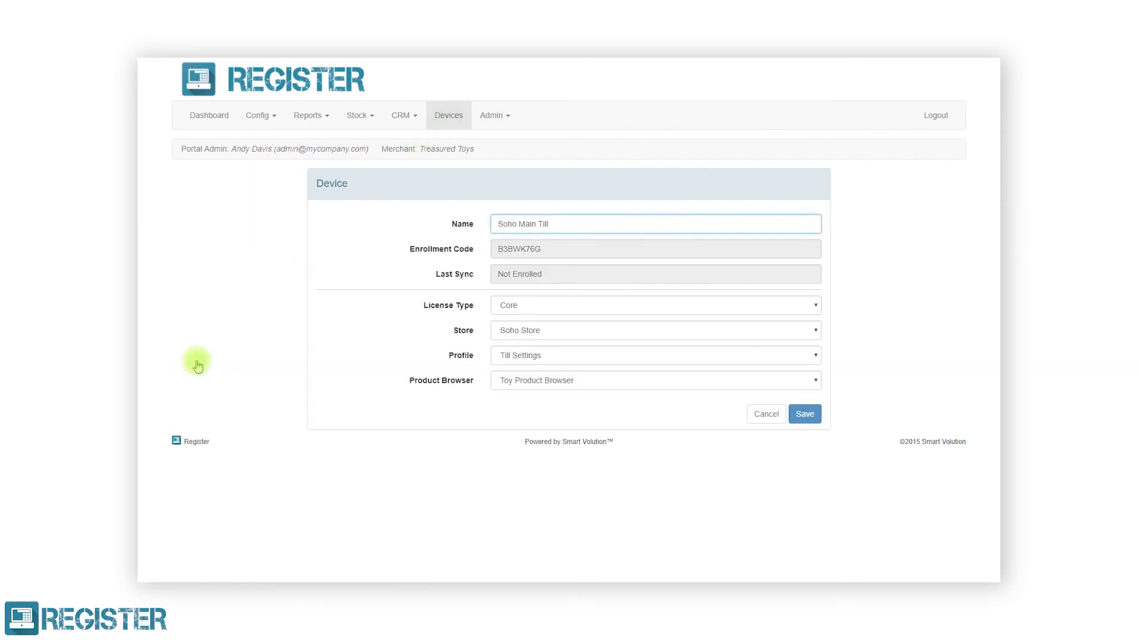
pyautogui.click(508, 304)
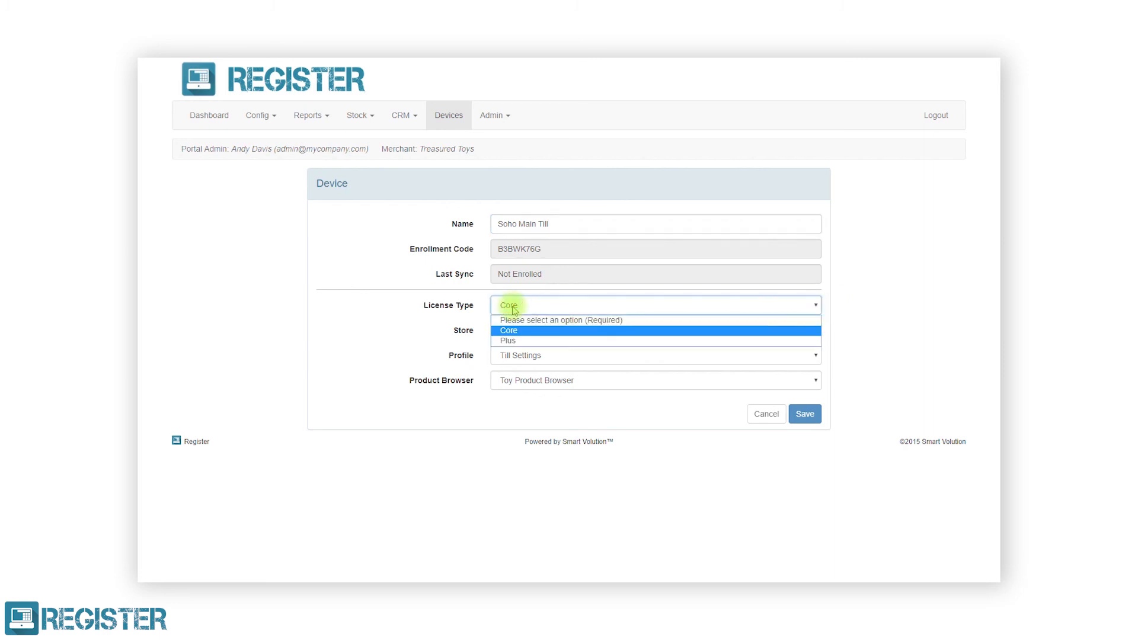
pyautogui.click(510, 341)
pyautogui.click(801, 418)
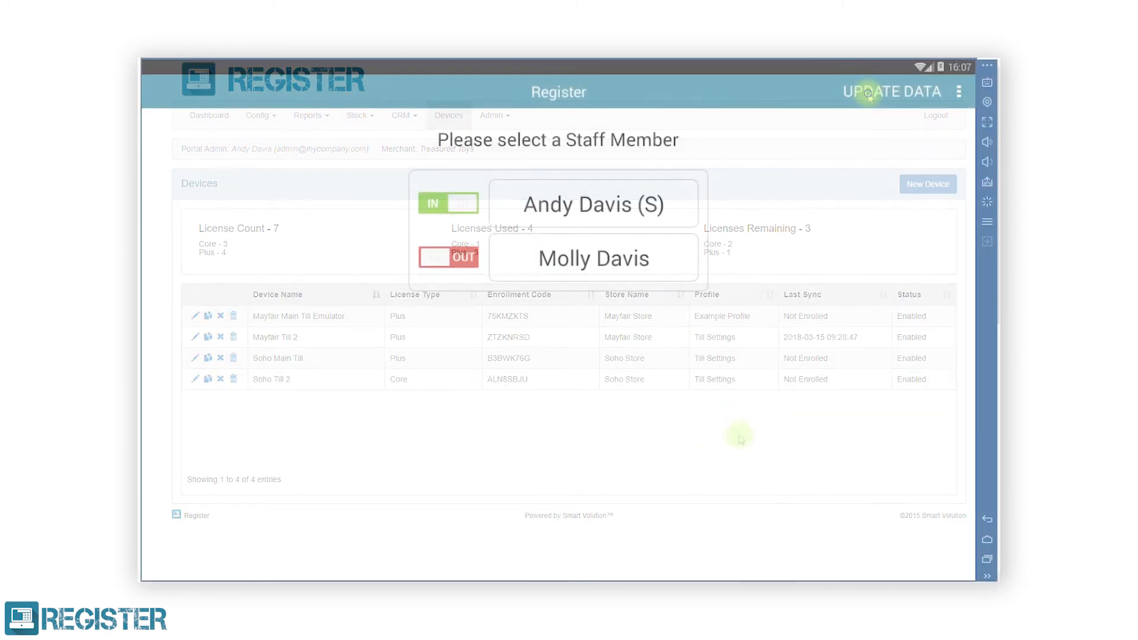
# Step: Switch to the Register till app, update its data, and start a new customer with the customer's first name and surname
pyautogui.click(869, 93)
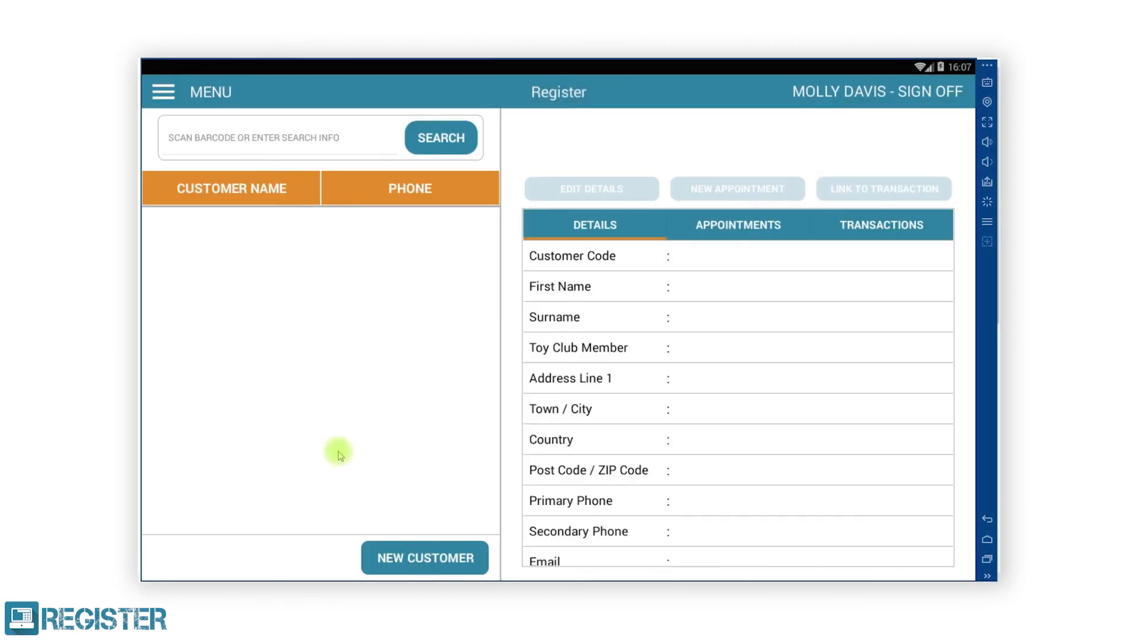
pyautogui.click(426, 557)
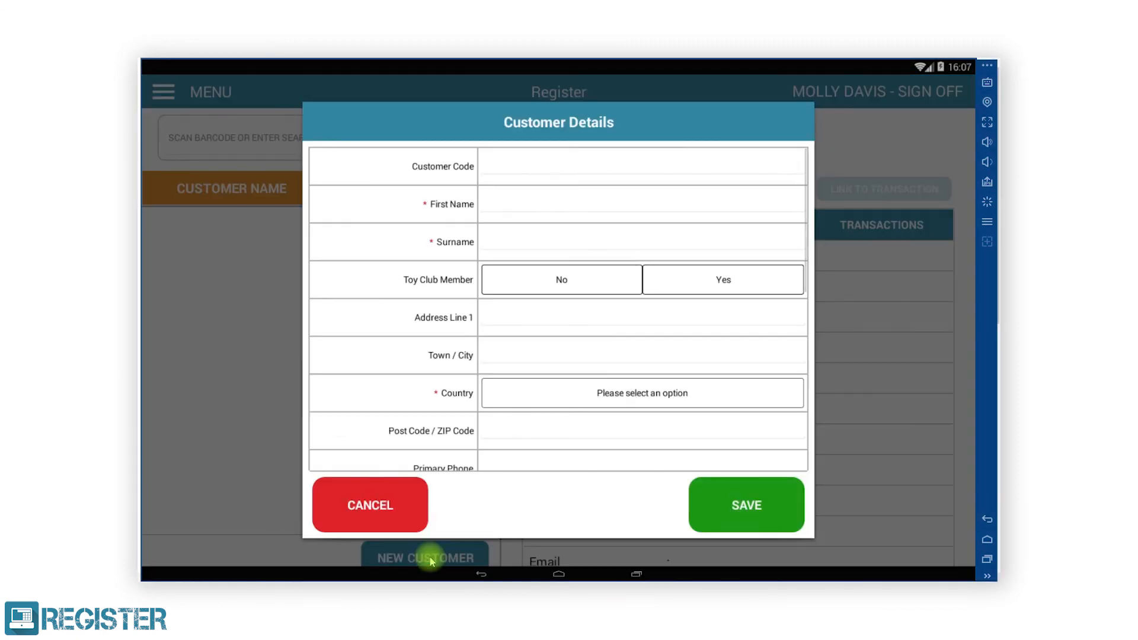
pyautogui.click(518, 210)
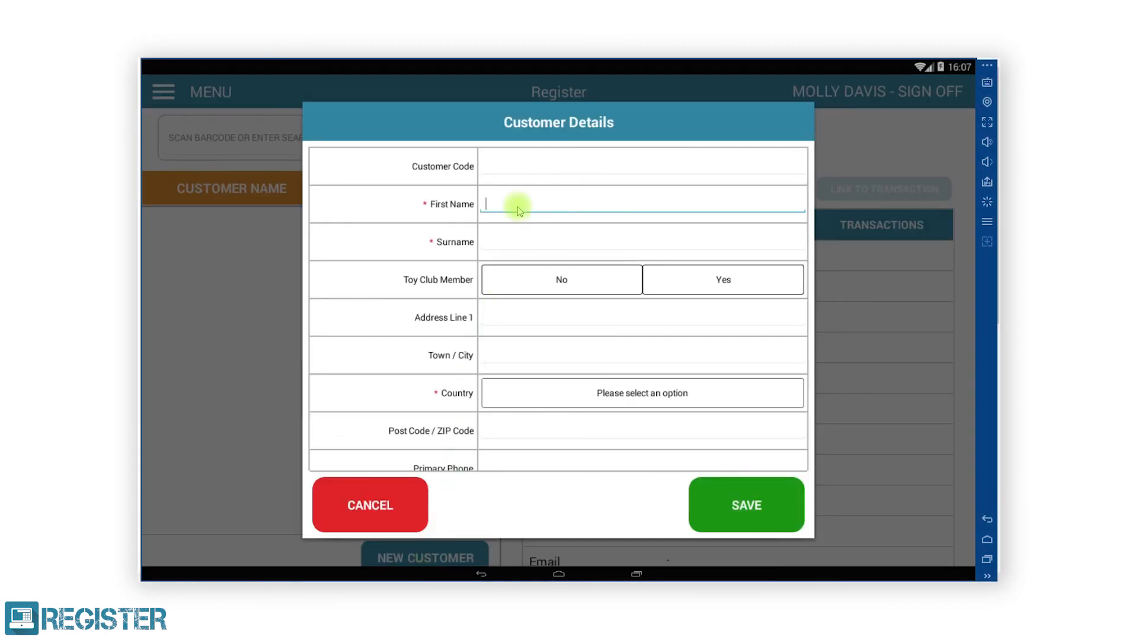
pyautogui.write('Julie')
pyautogui.click(529, 241)
pyautogui.write('Jones')
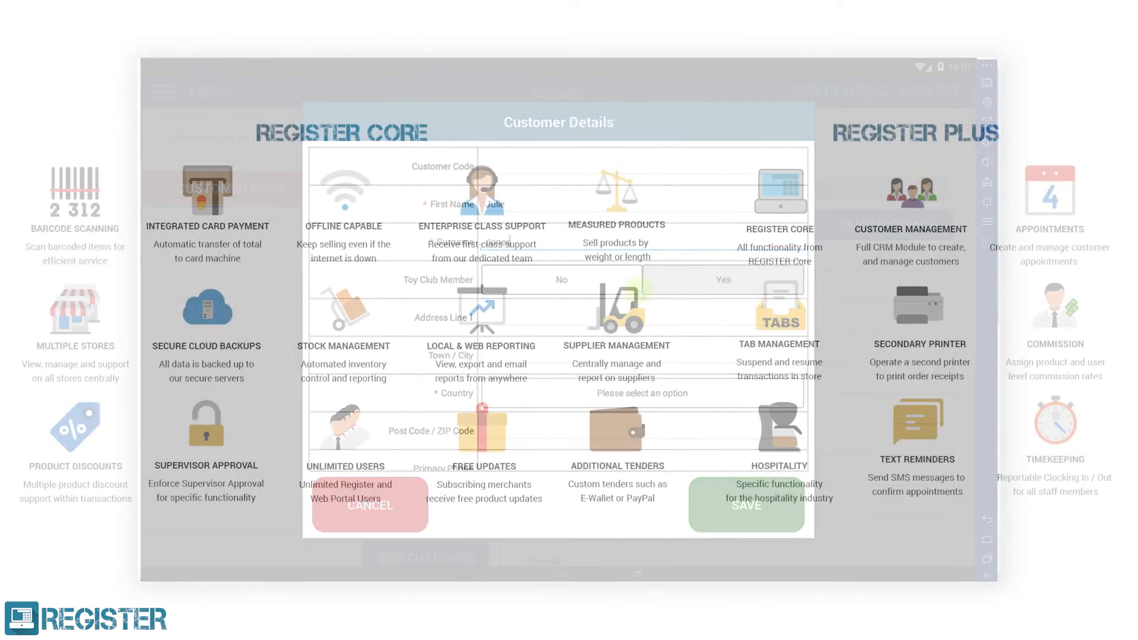